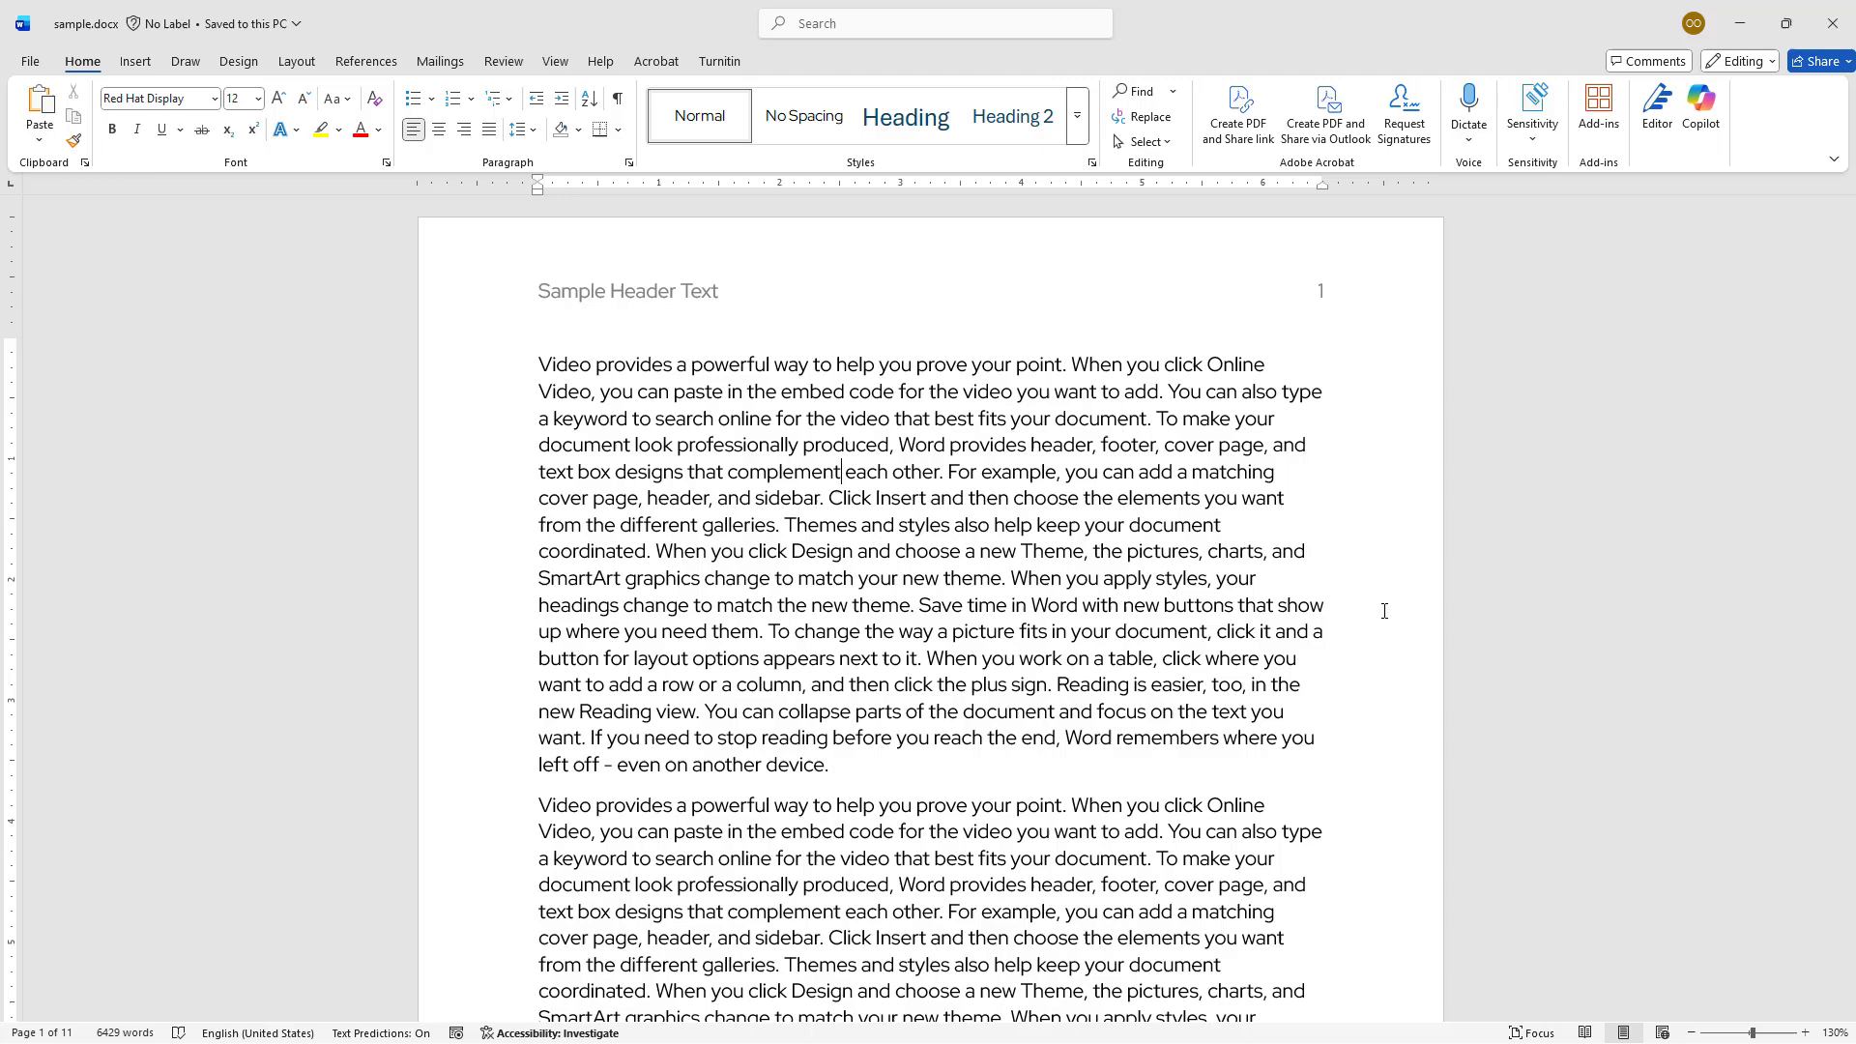
# Insert a Next Page section break at the end of page 3.
pyautogui.scroll(-20, 1385, 611)
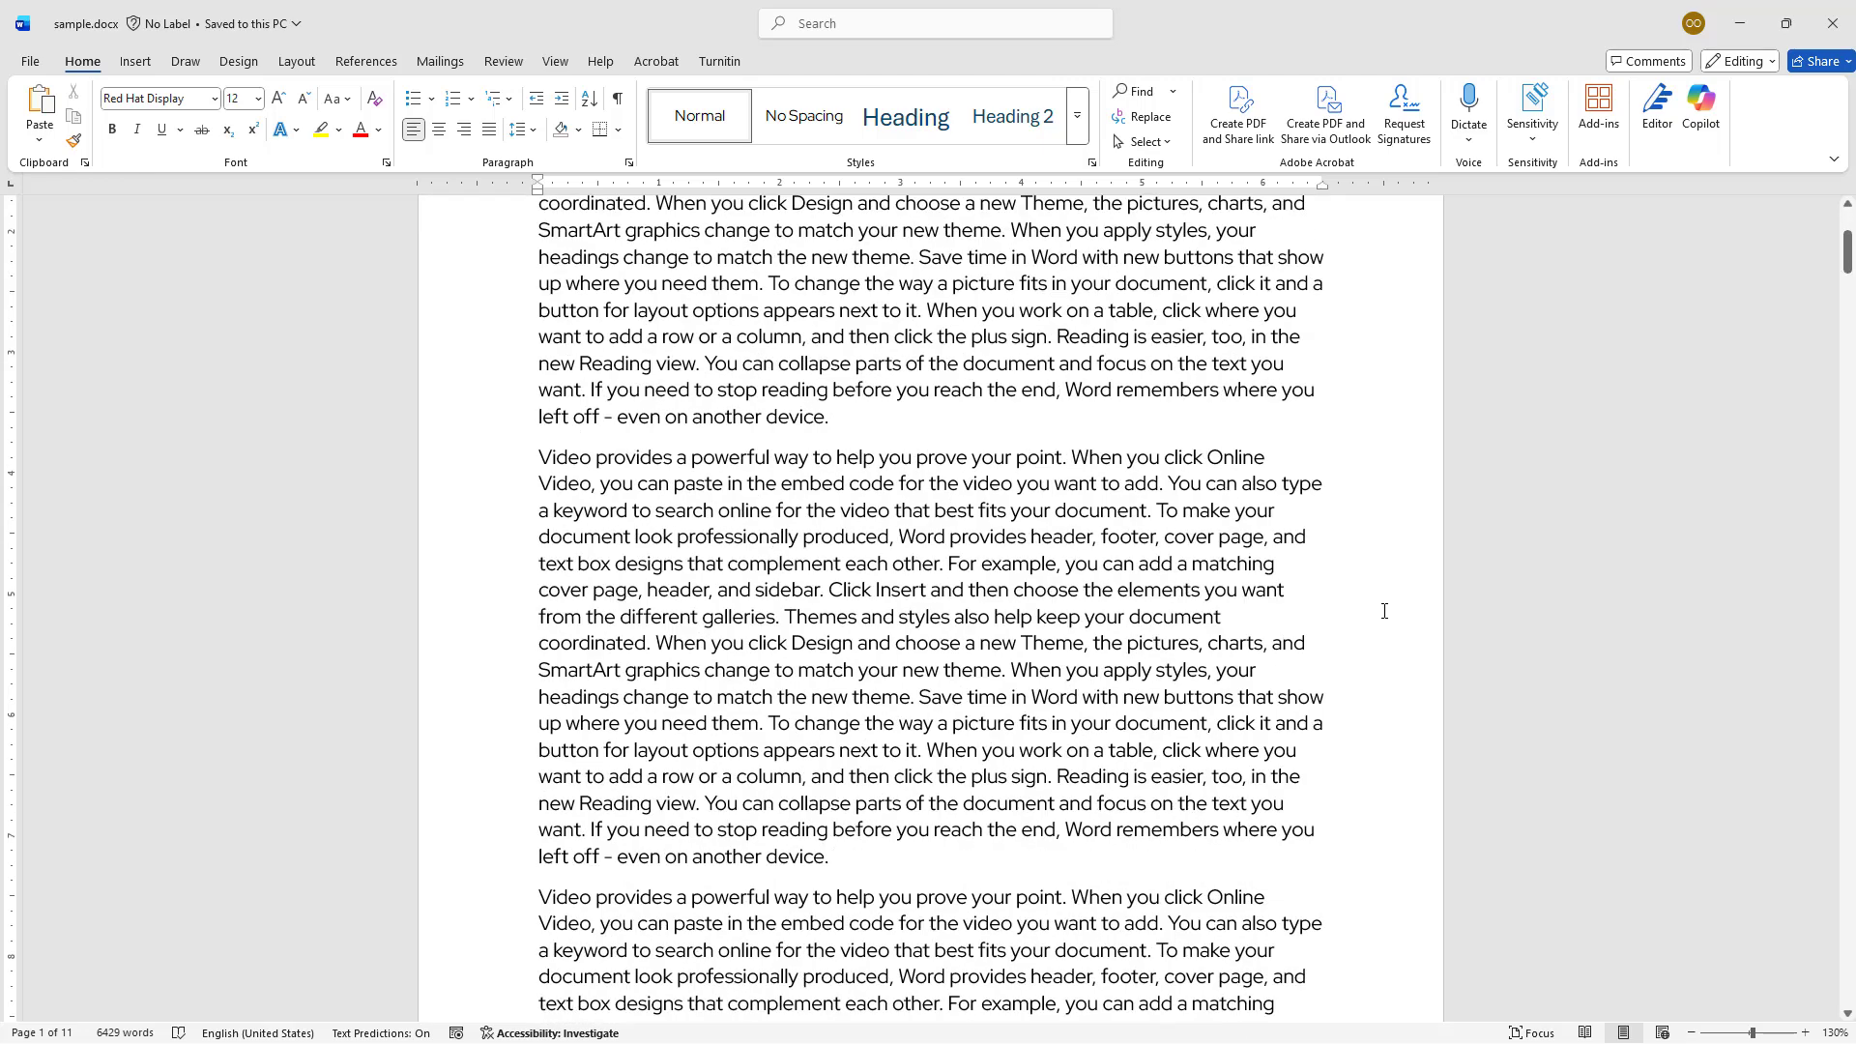
pyautogui.scroll(-5, 1384, 611)
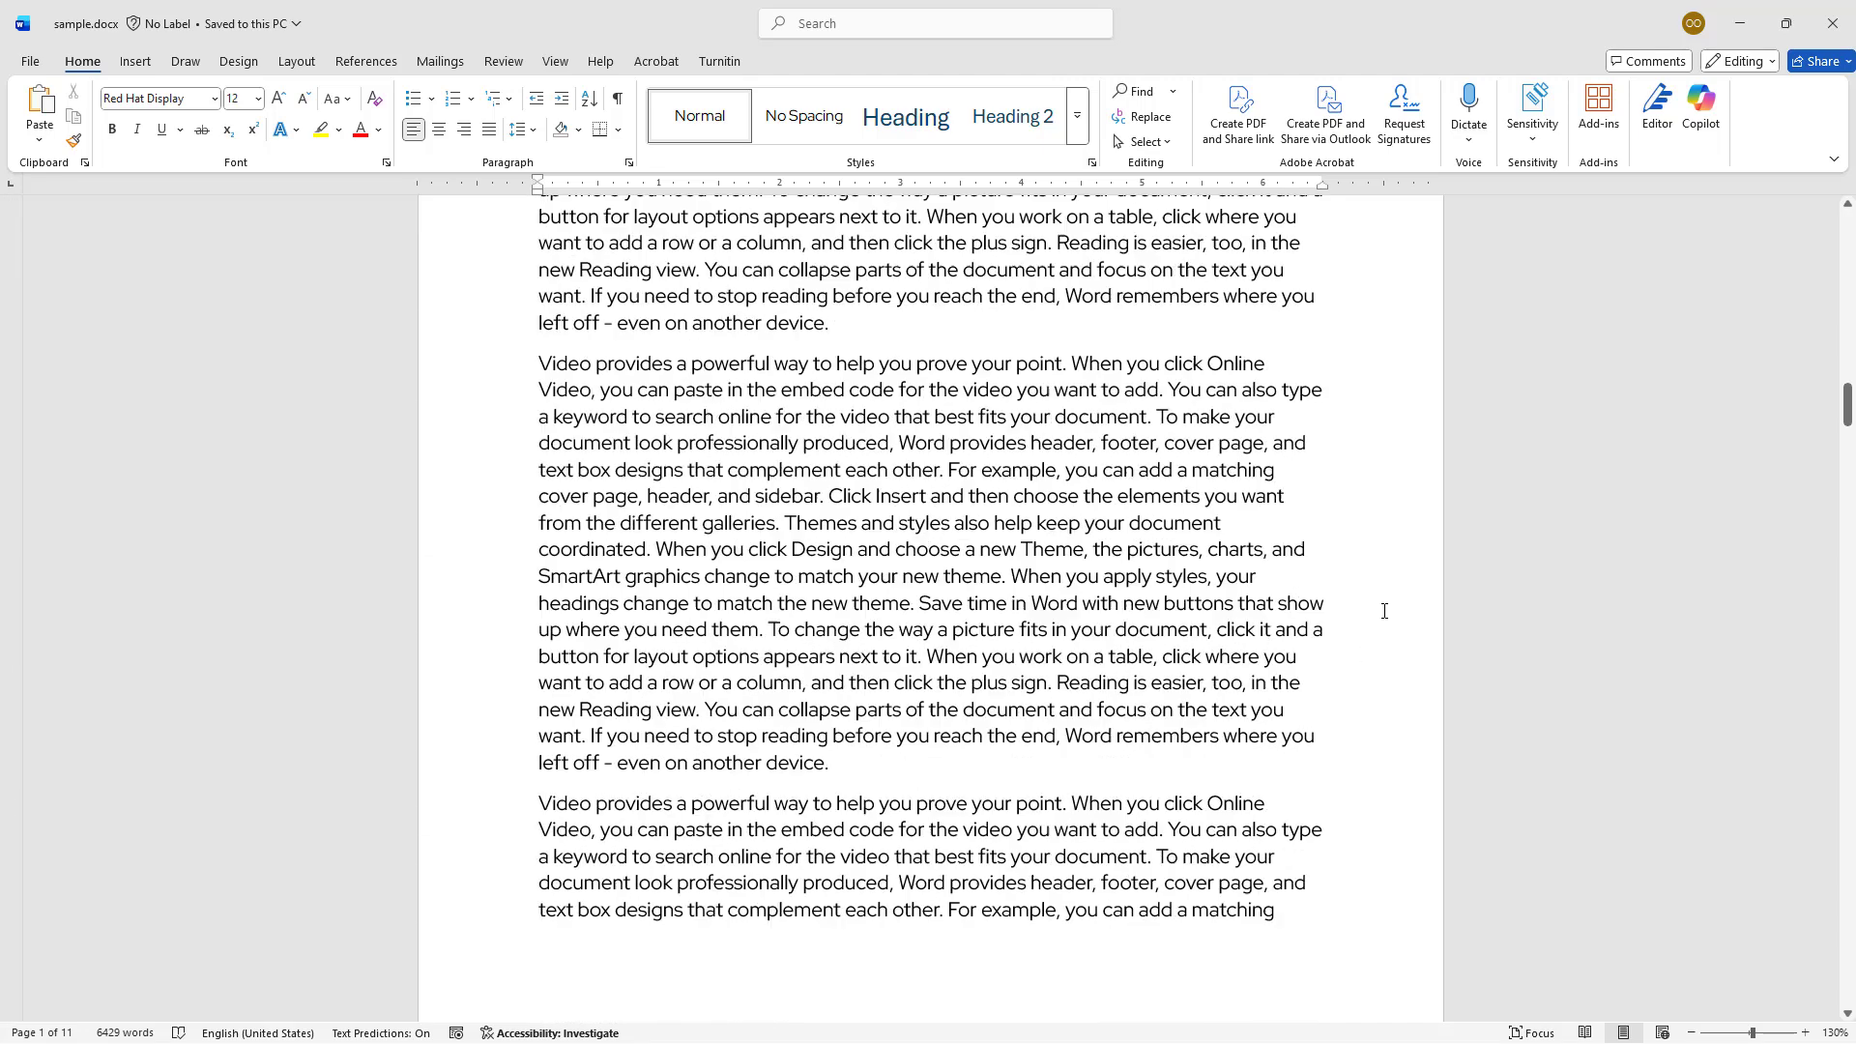
pyautogui.click(1303, 566)
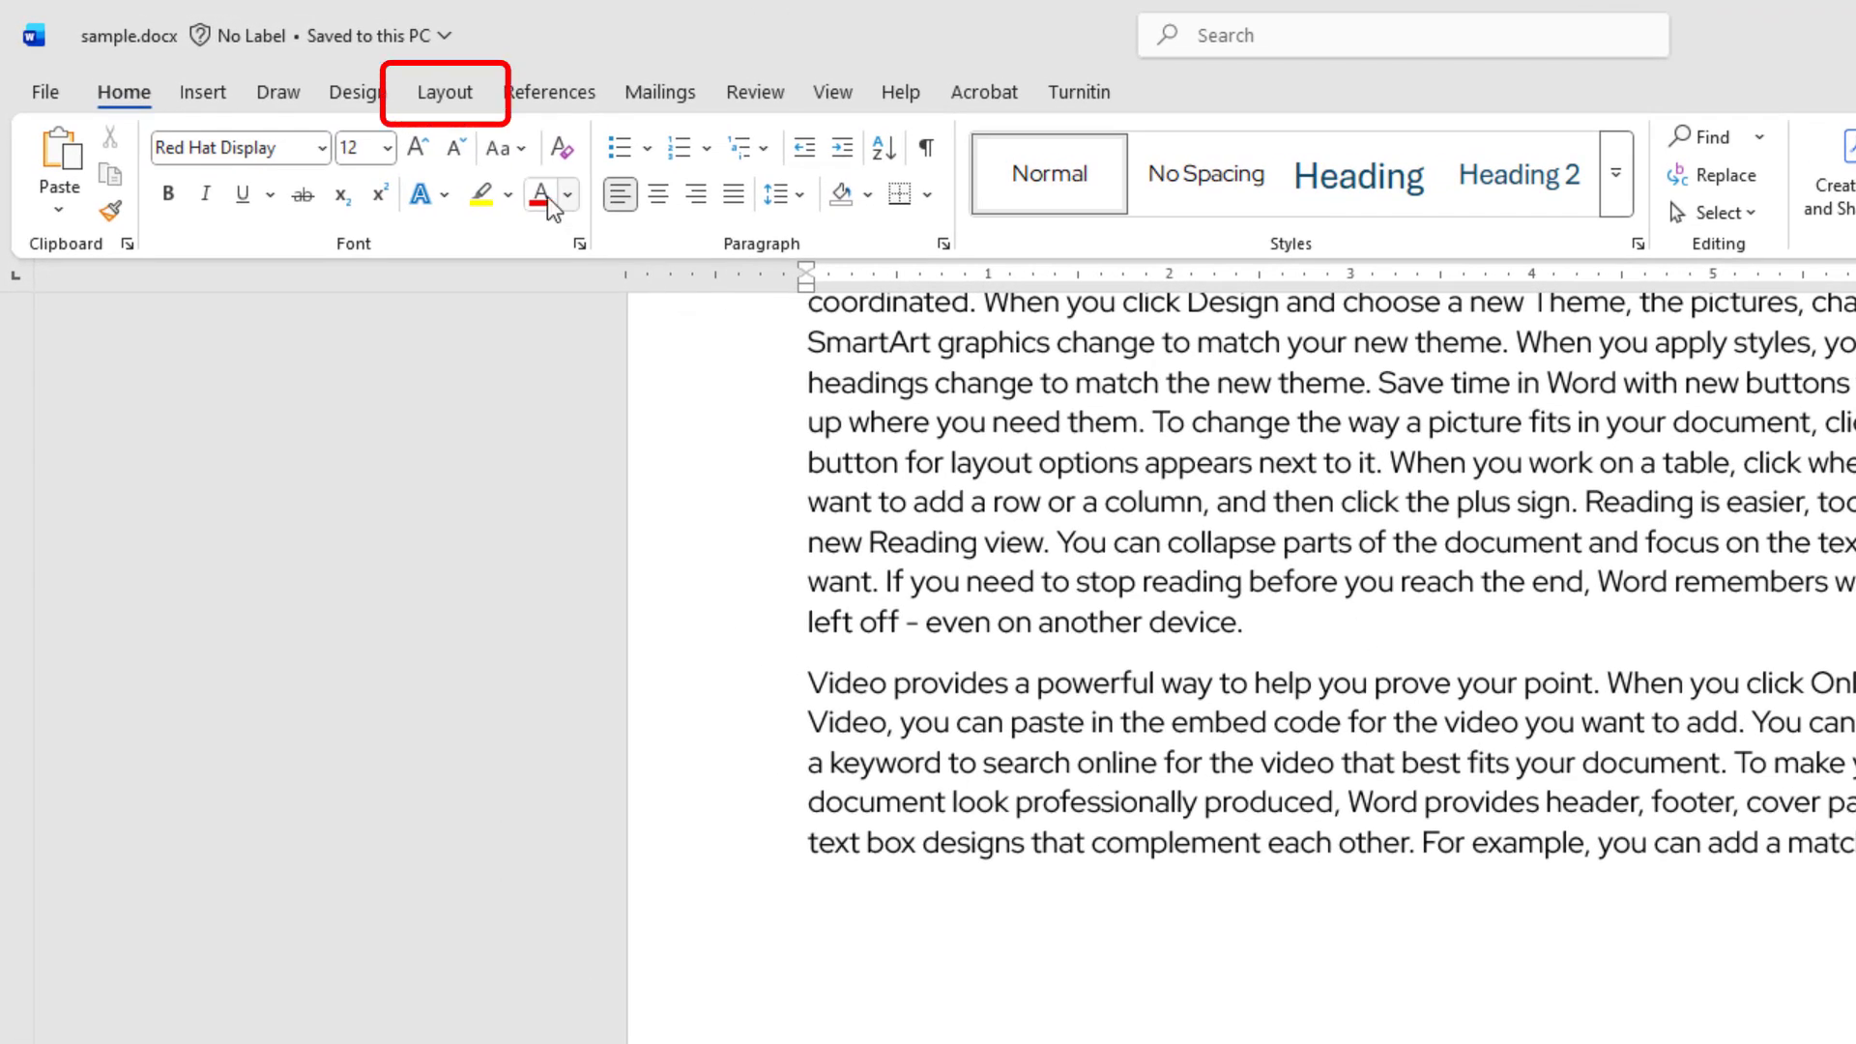
pyautogui.click(447, 96)
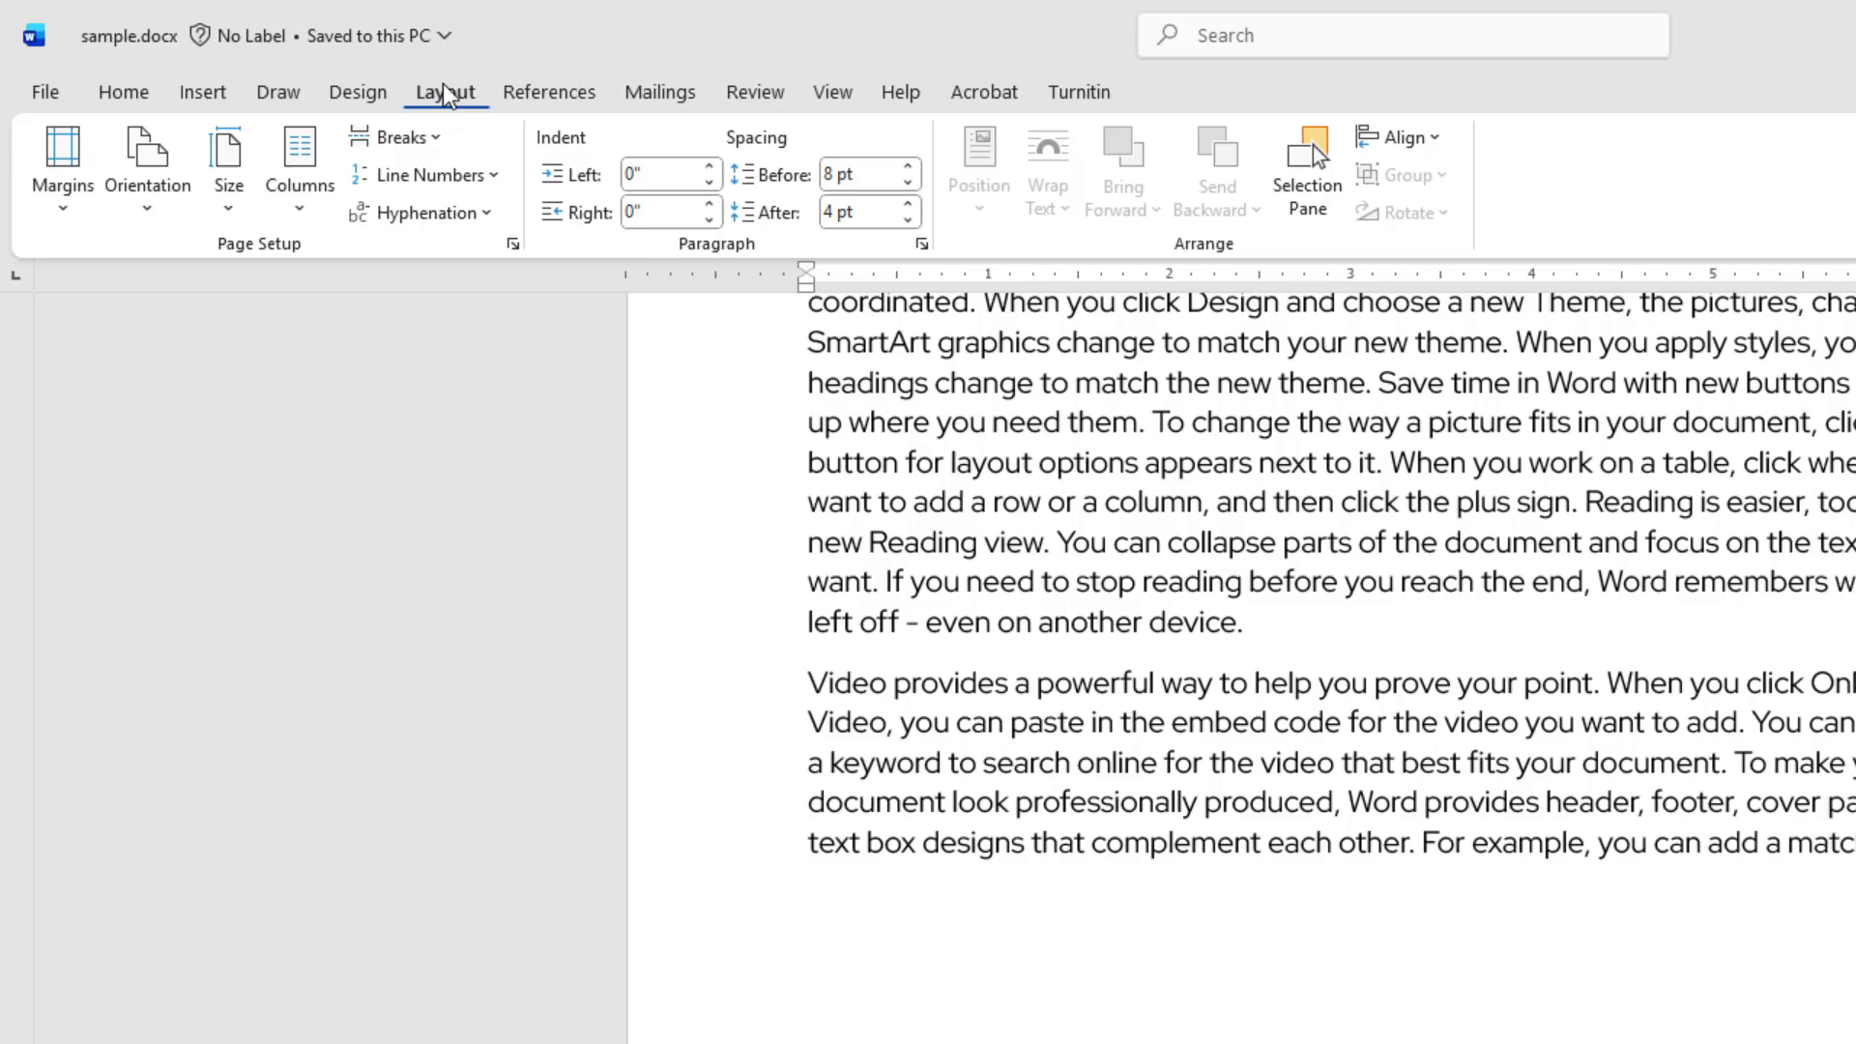
pyautogui.click(415, 140)
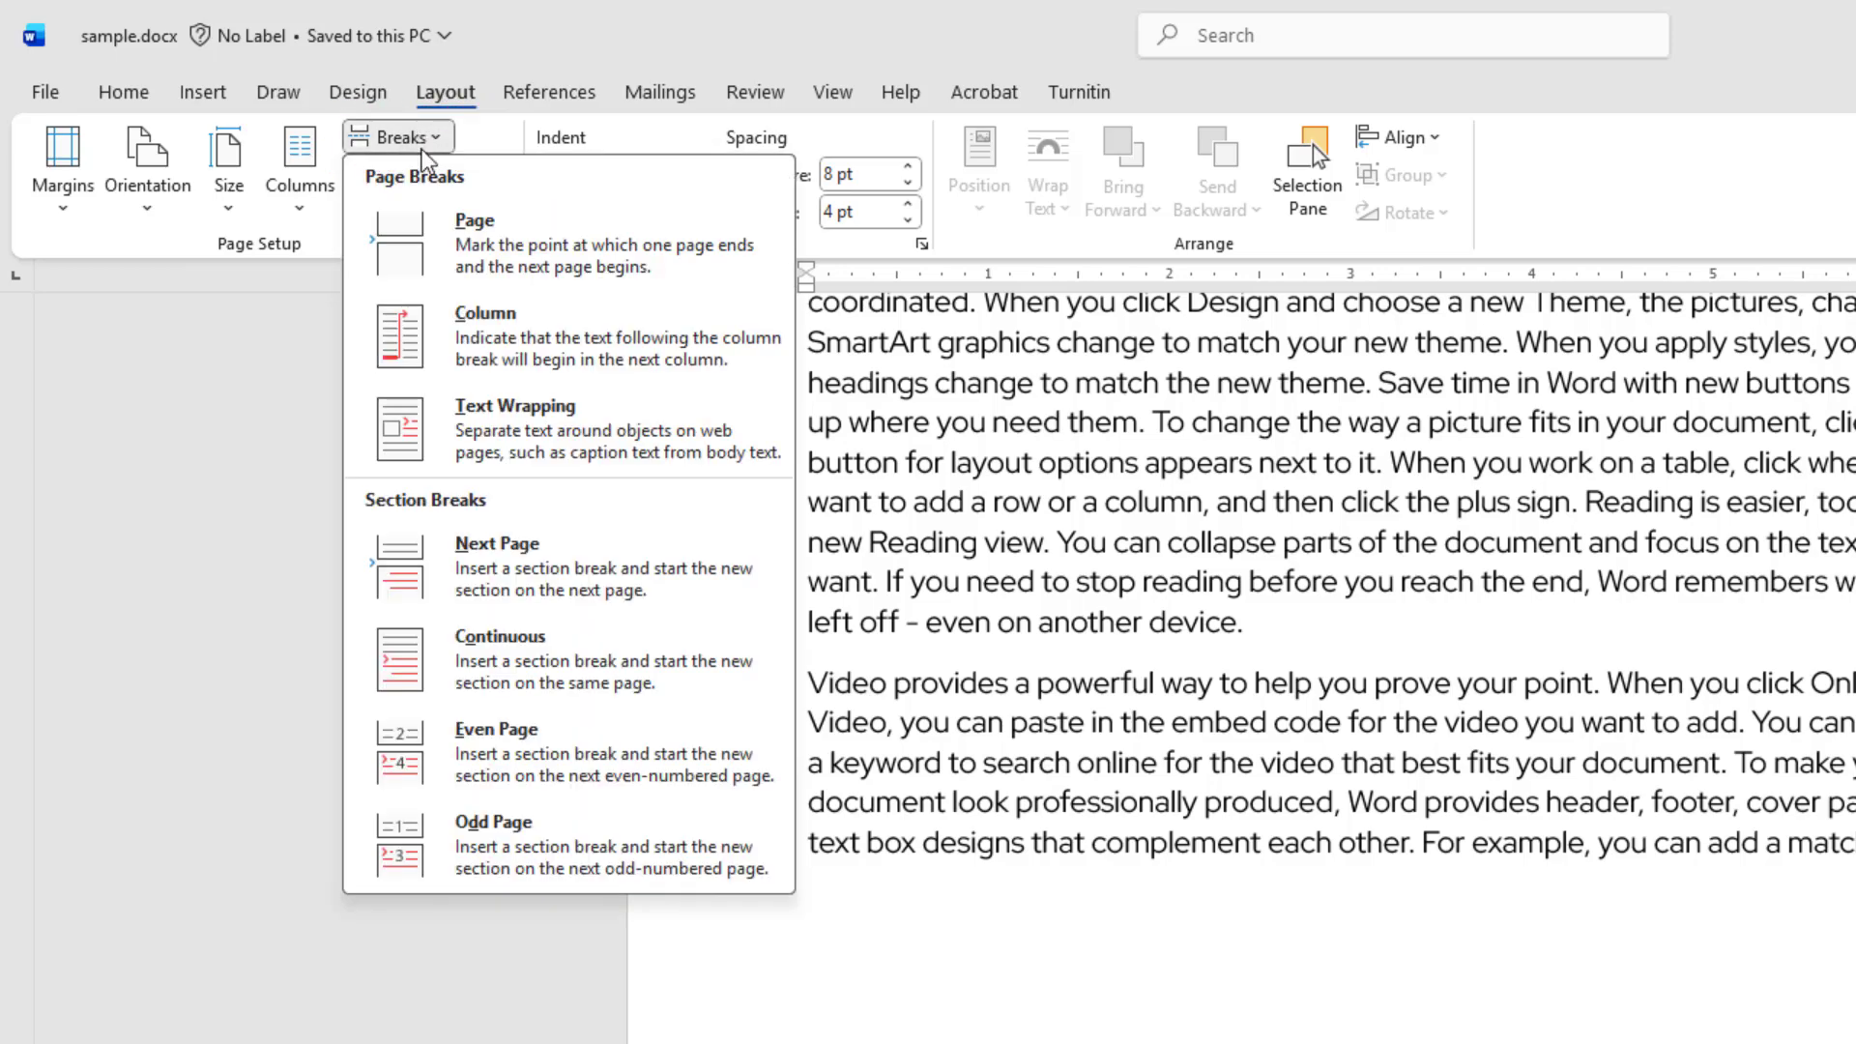
pyautogui.click(479, 581)
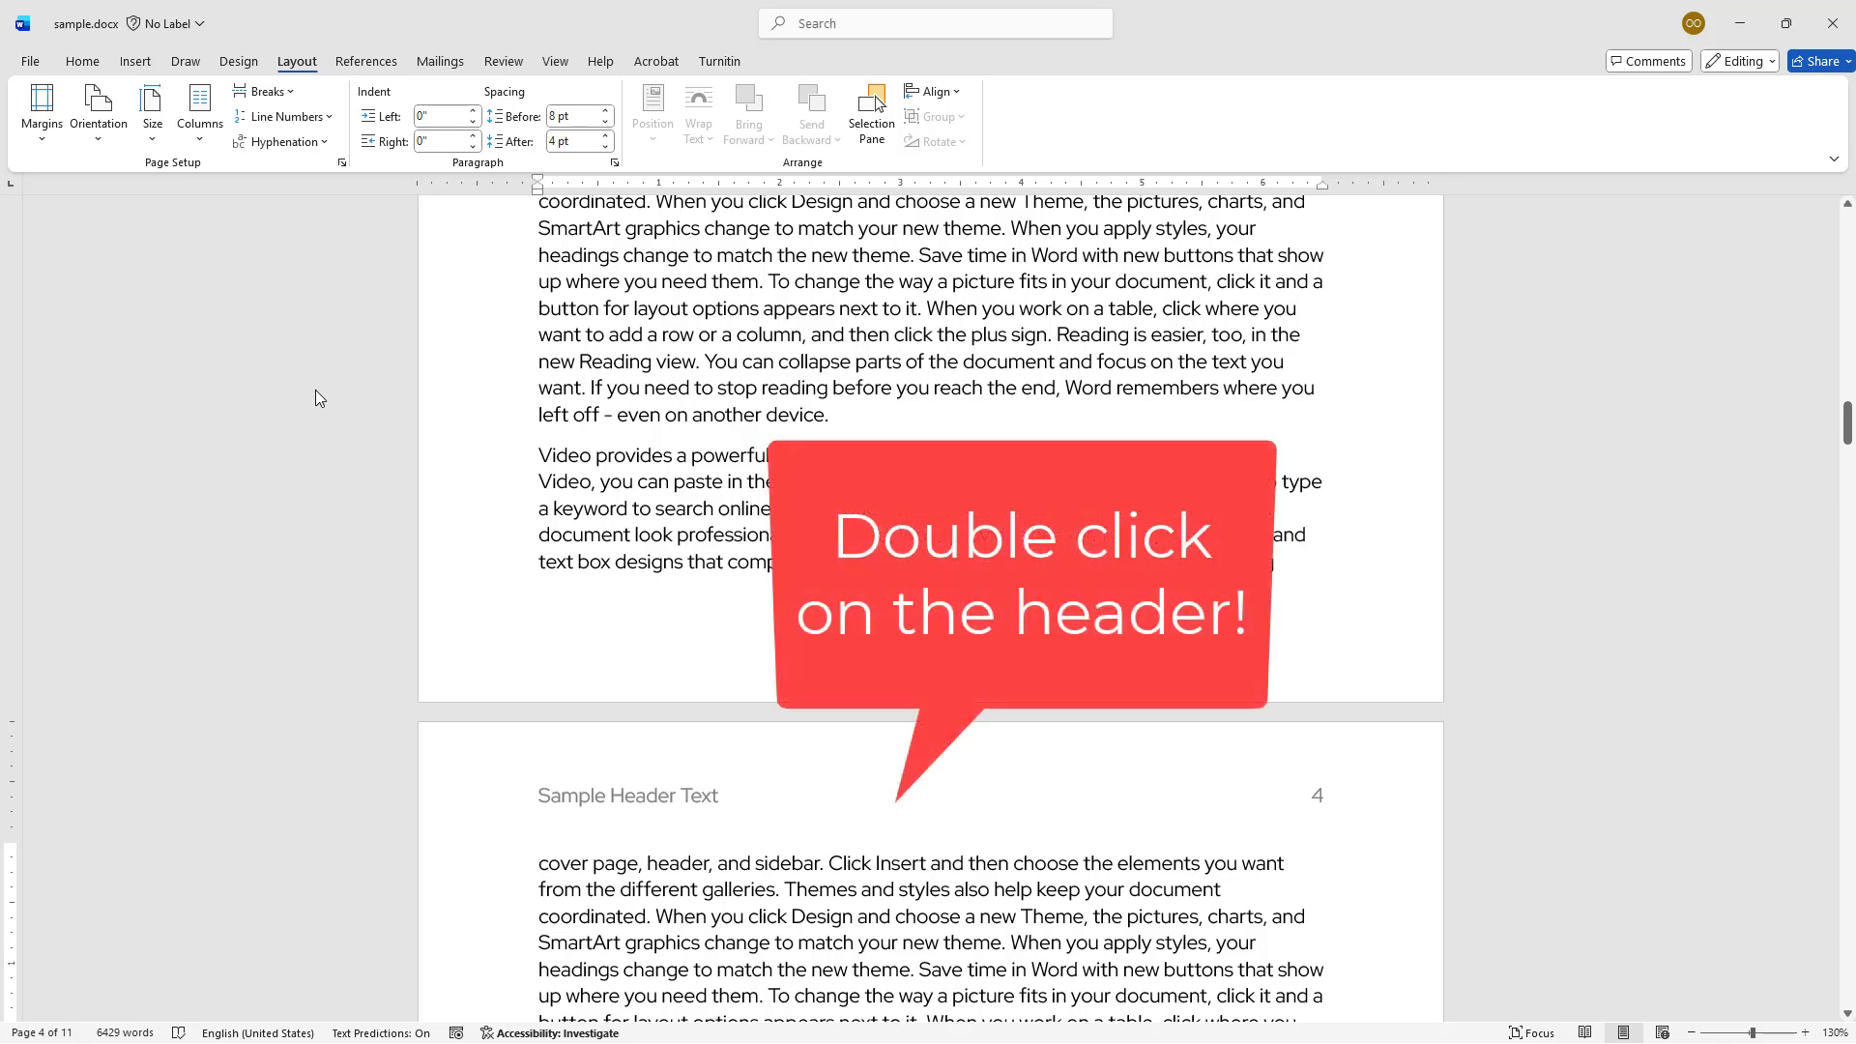
# Turn off Link to Previous for the page 4 header and close header editing.
pyautogui.doubleClick(888, 802)
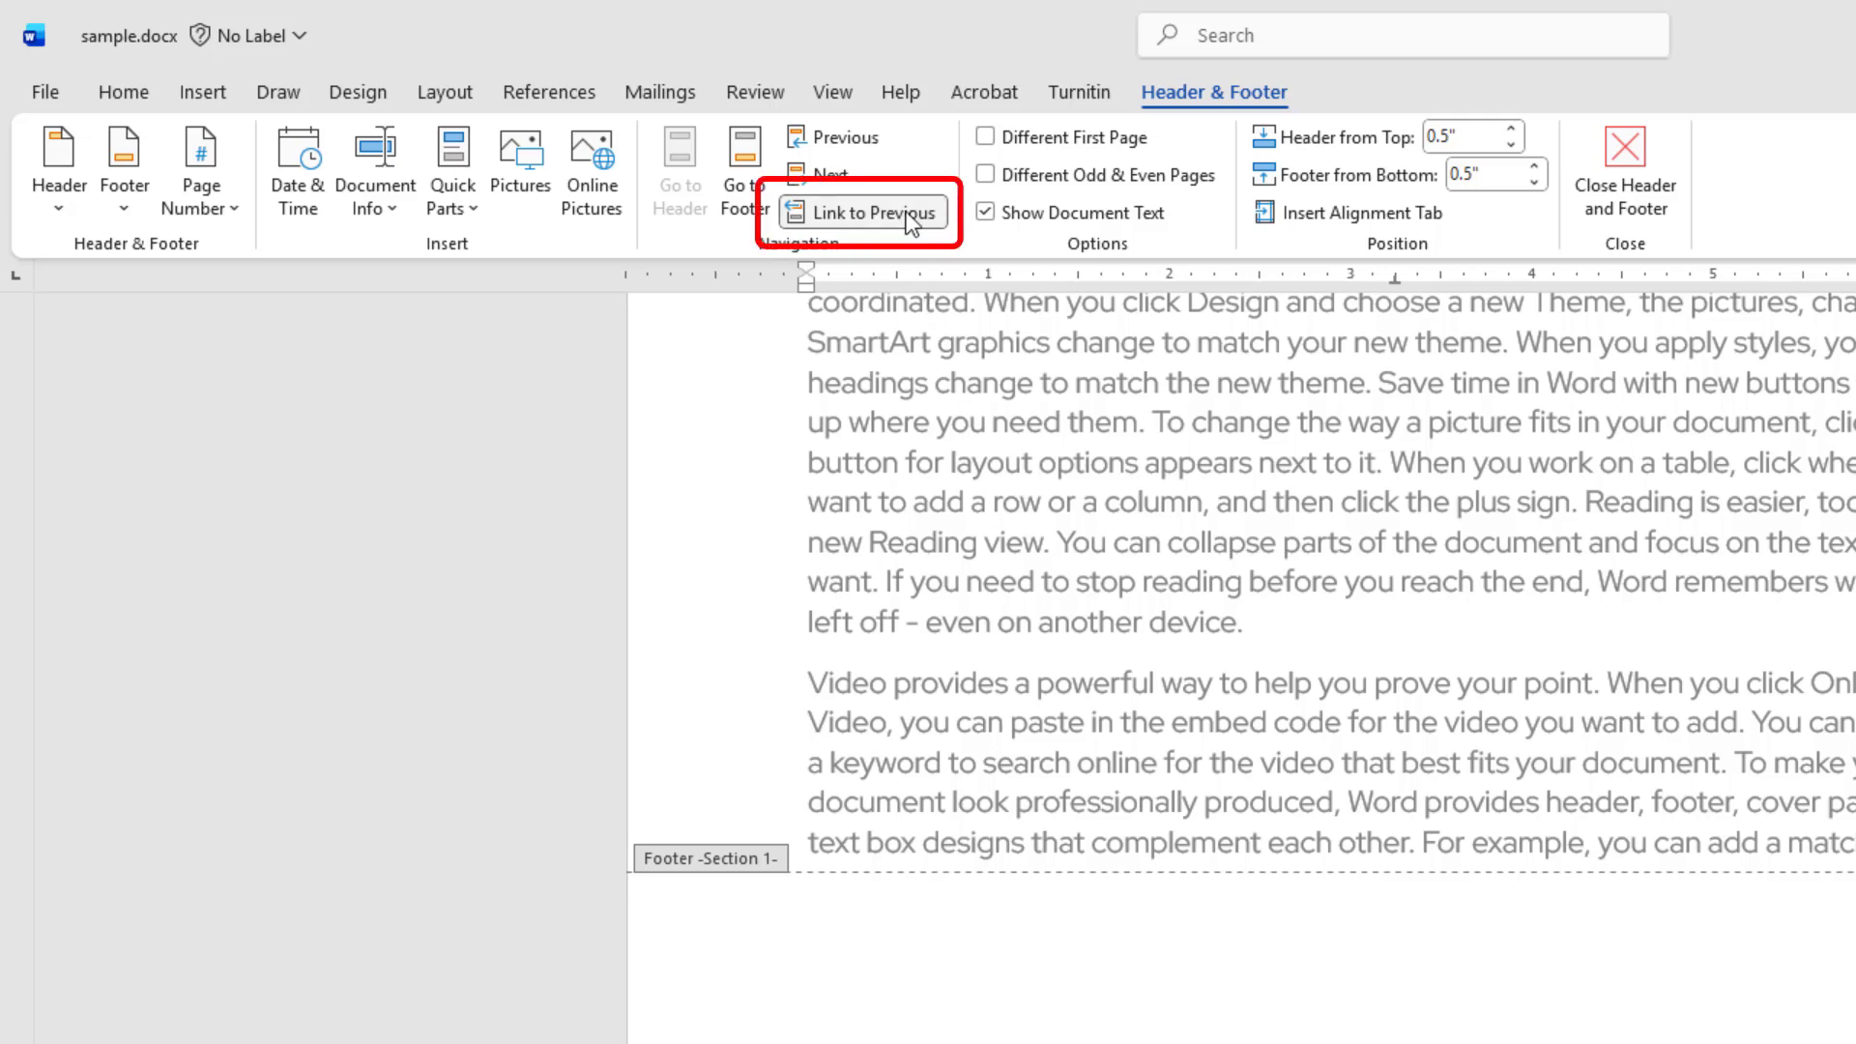
pyautogui.click(909, 220)
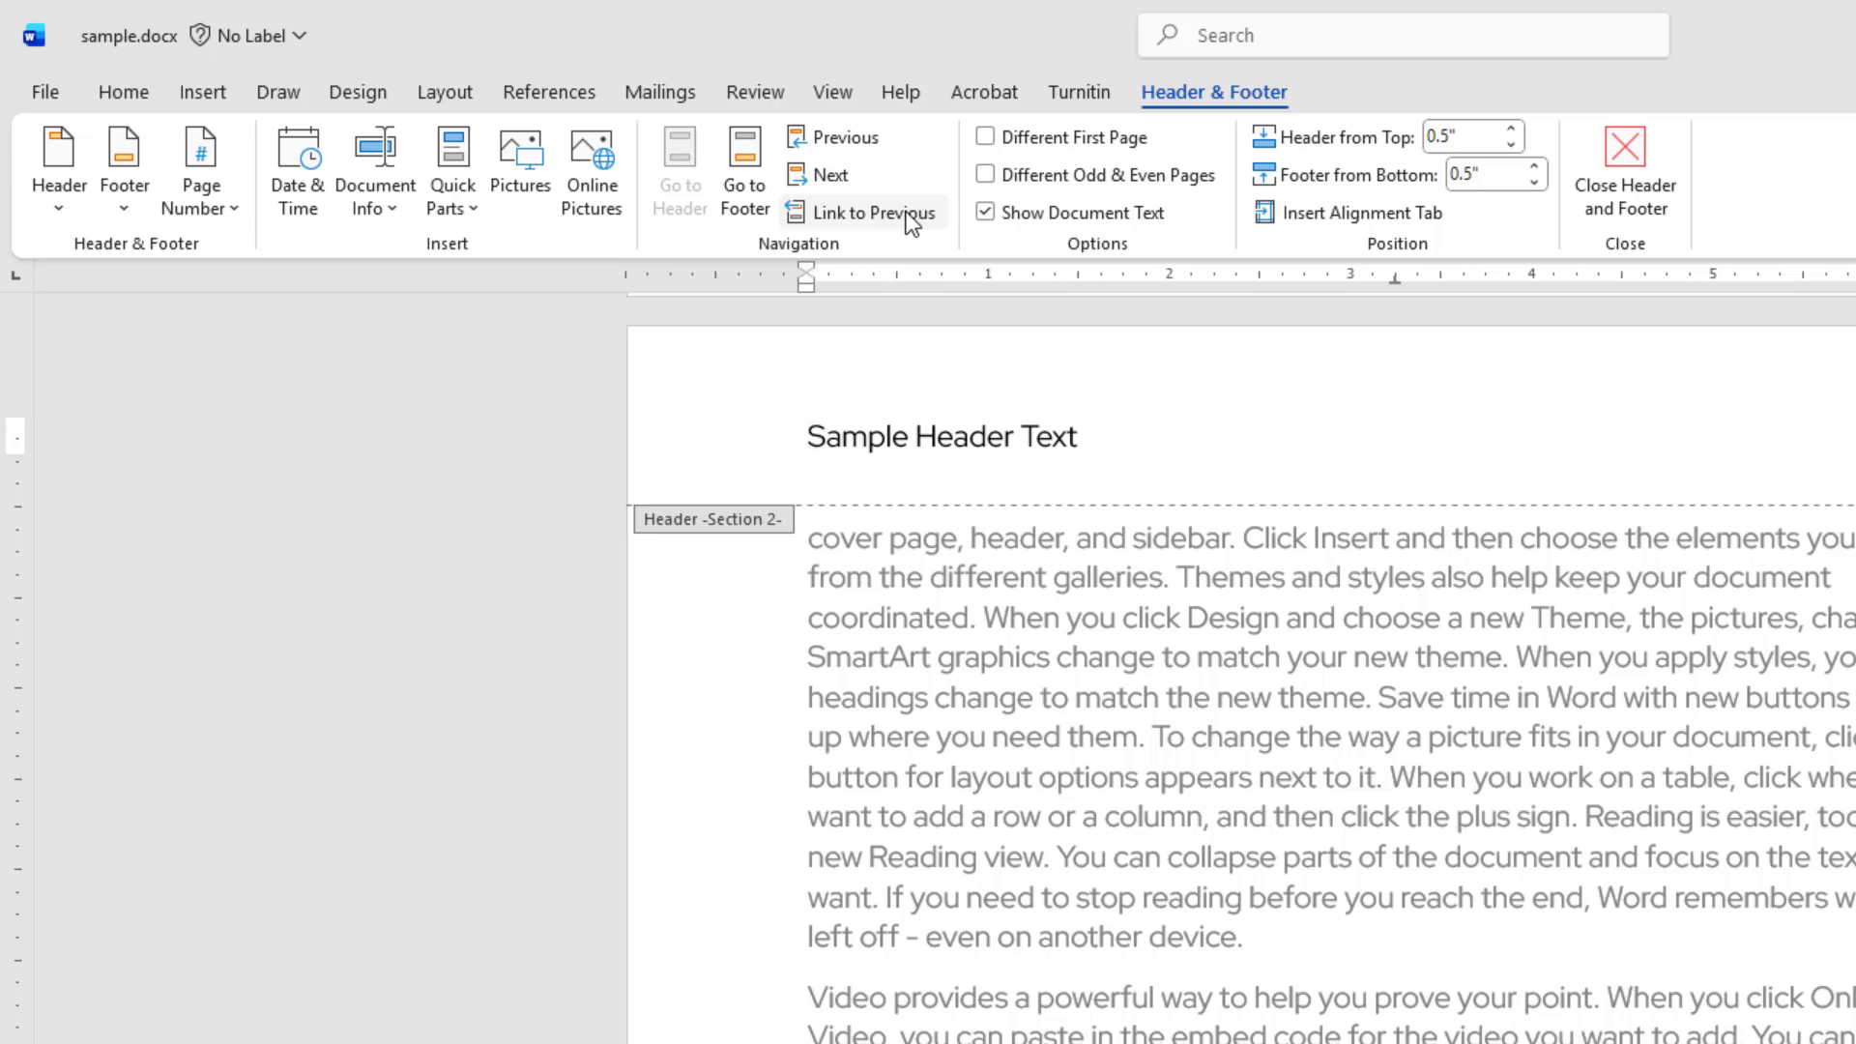
pyautogui.click(1657, 164)
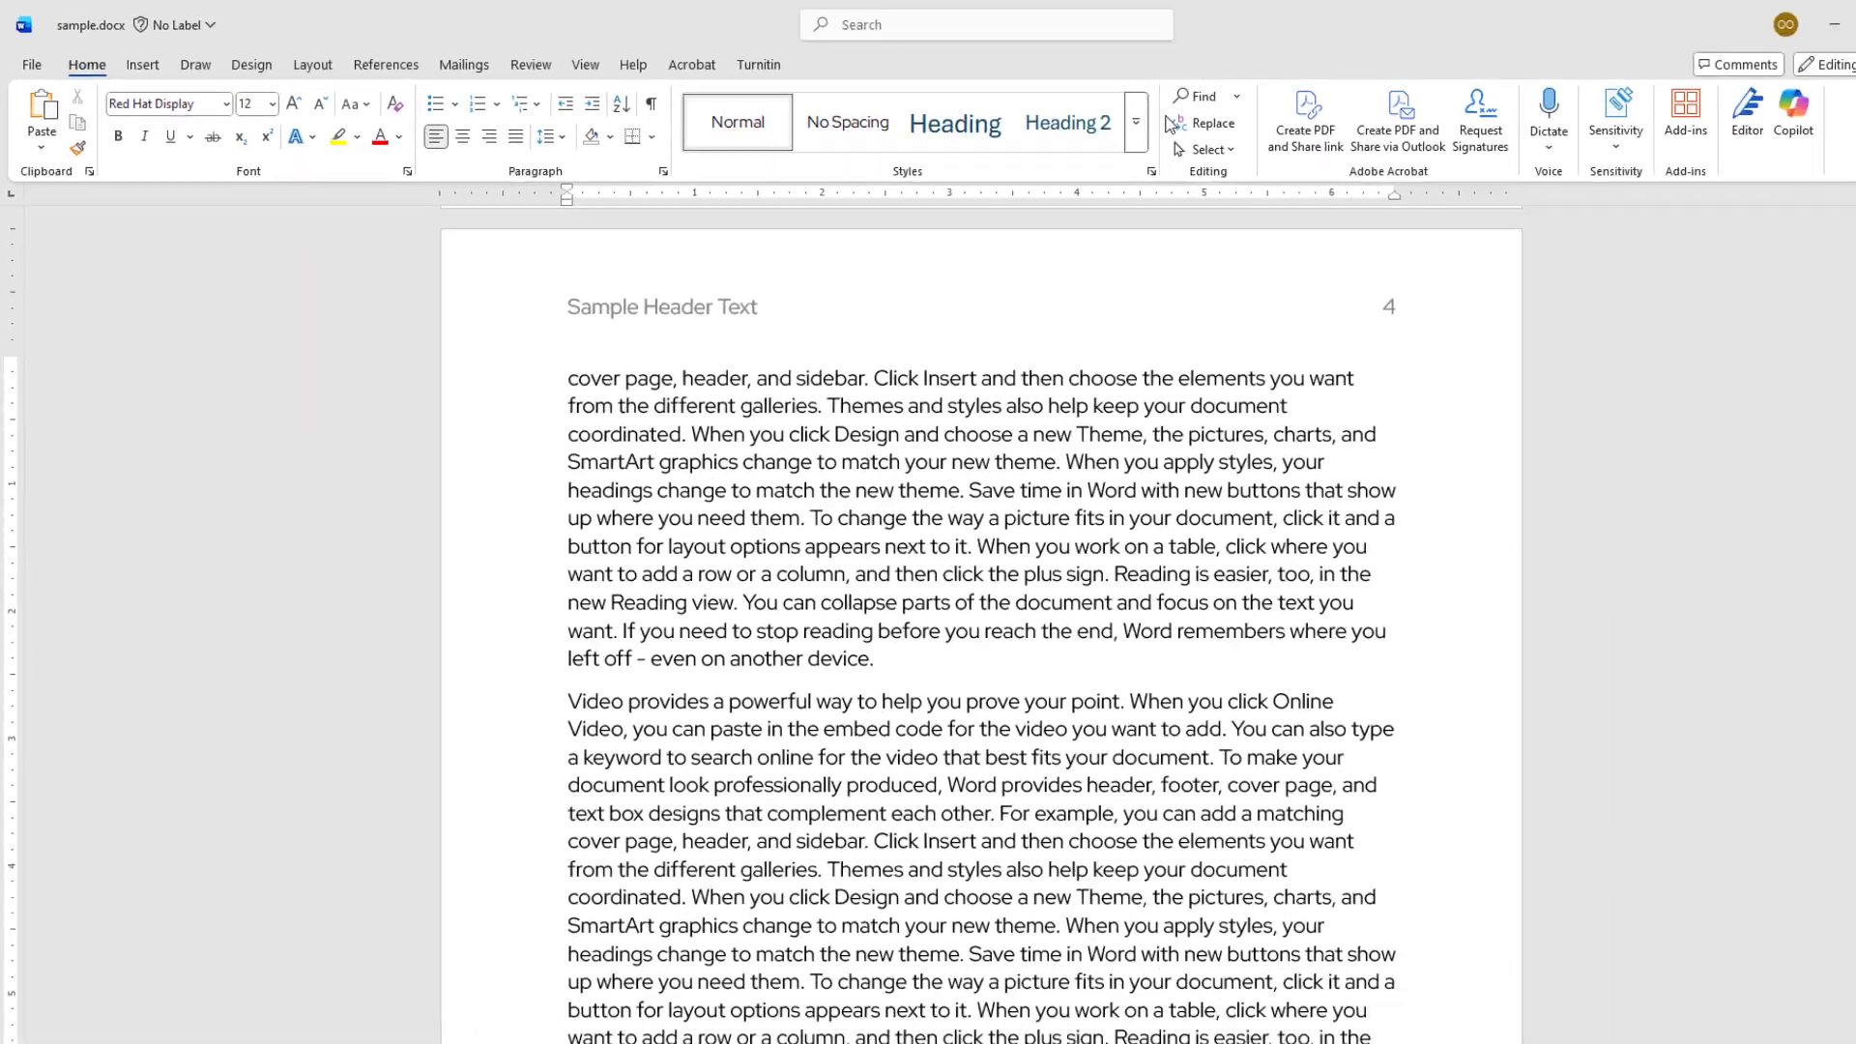
# Add a Next Page section break after page 7 and turn off Link to Previous in the page 8 header.
pyautogui.scroll(-10, 1352, 673)
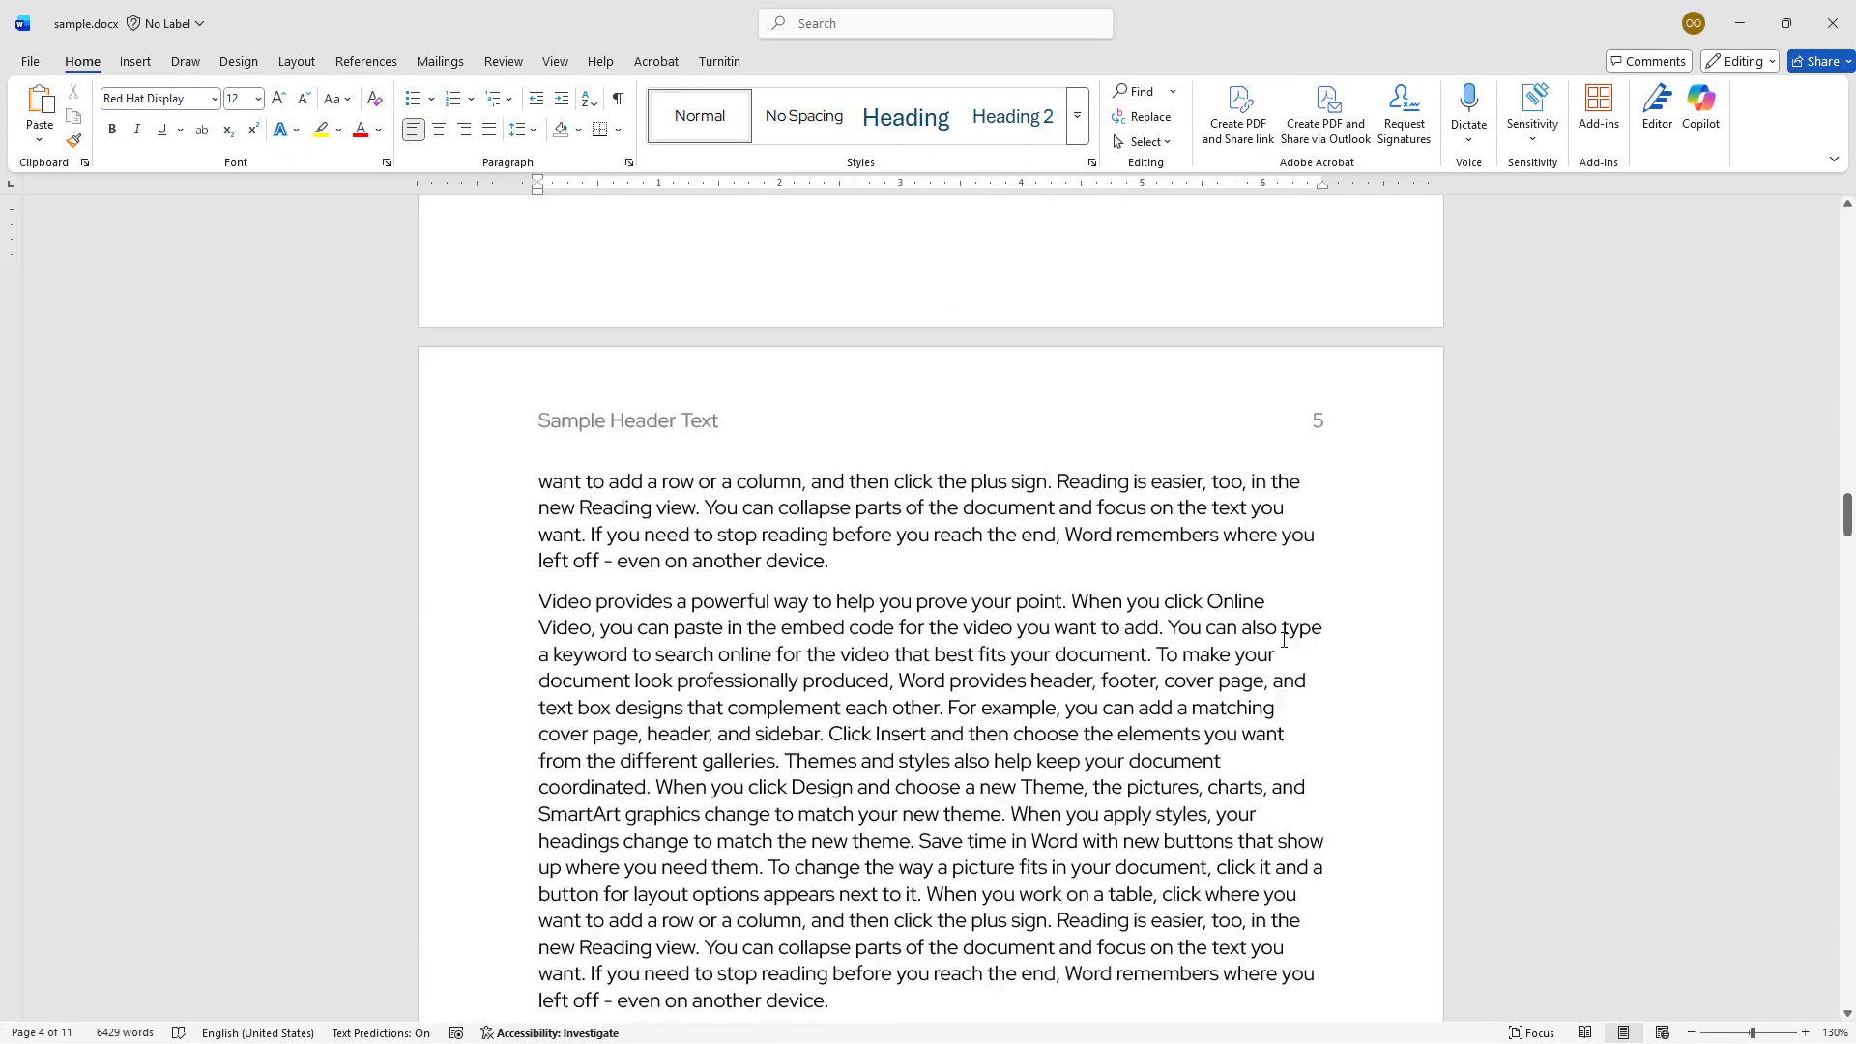
pyautogui.scroll(-20, 1284, 640)
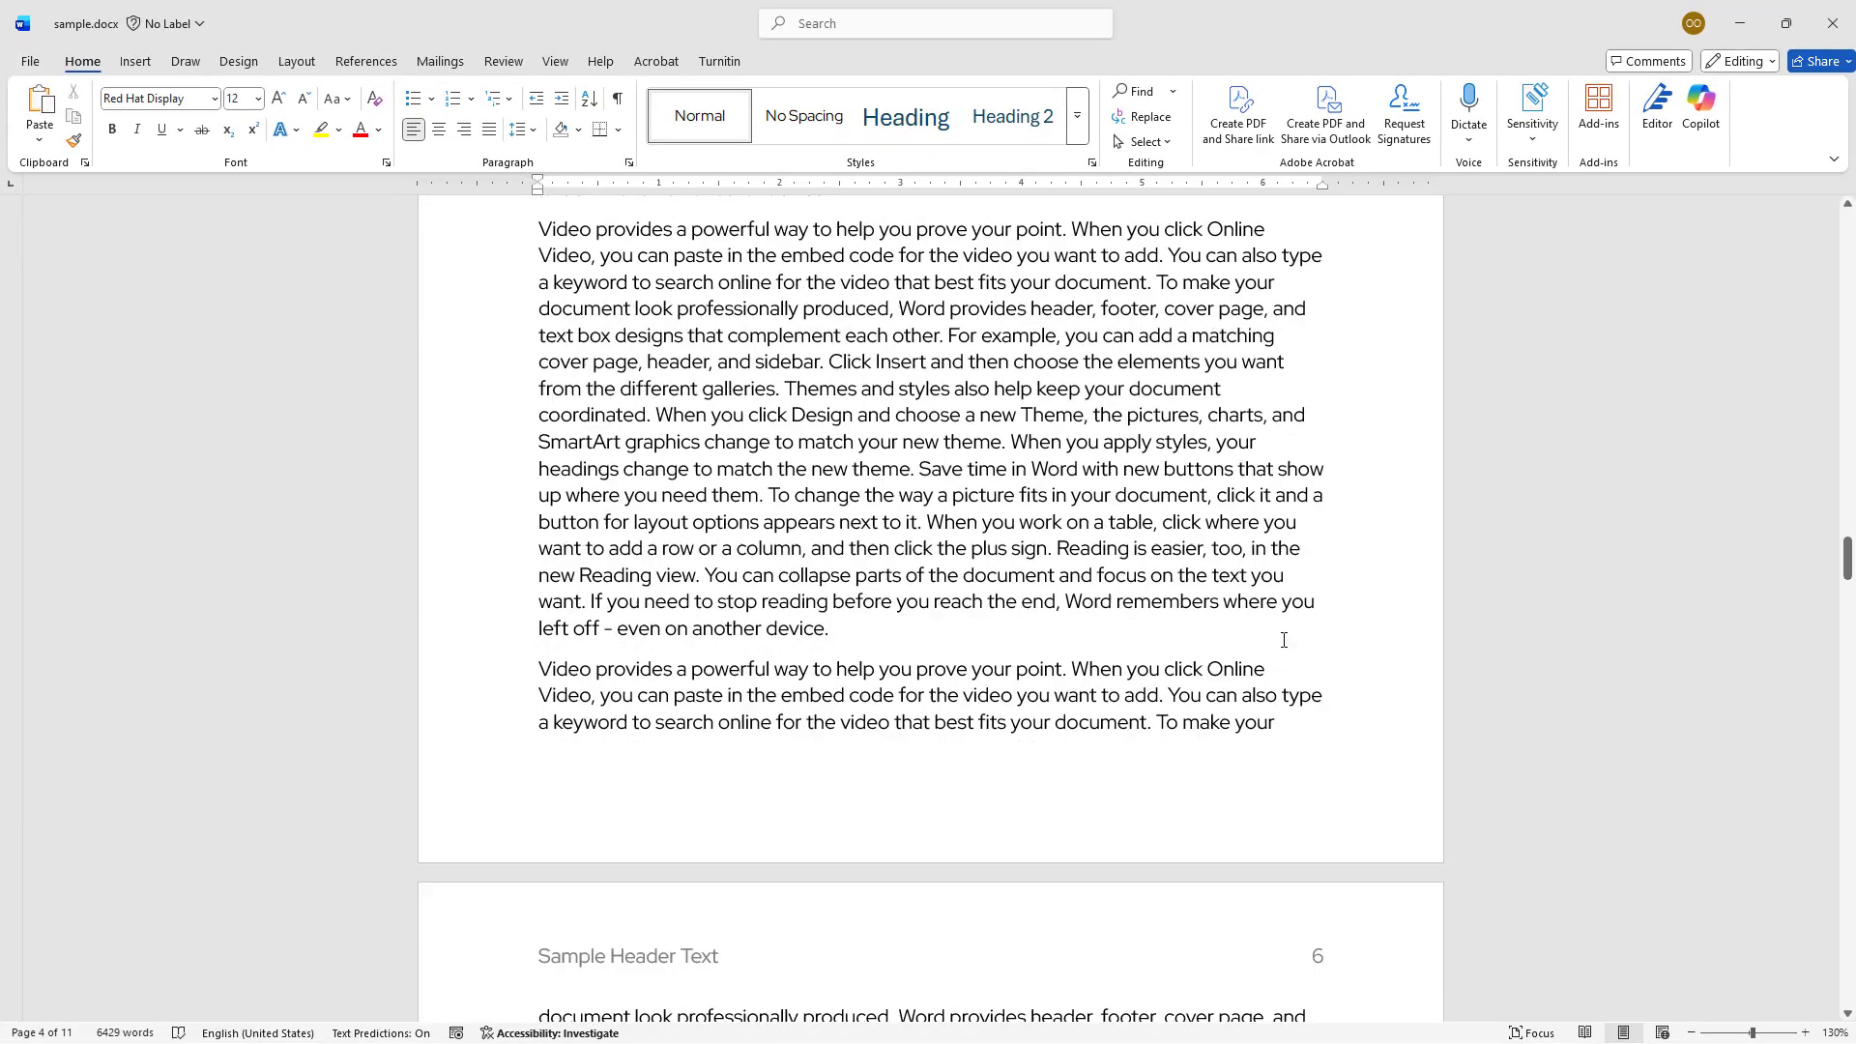
pyautogui.scroll(-7, 1284, 640)
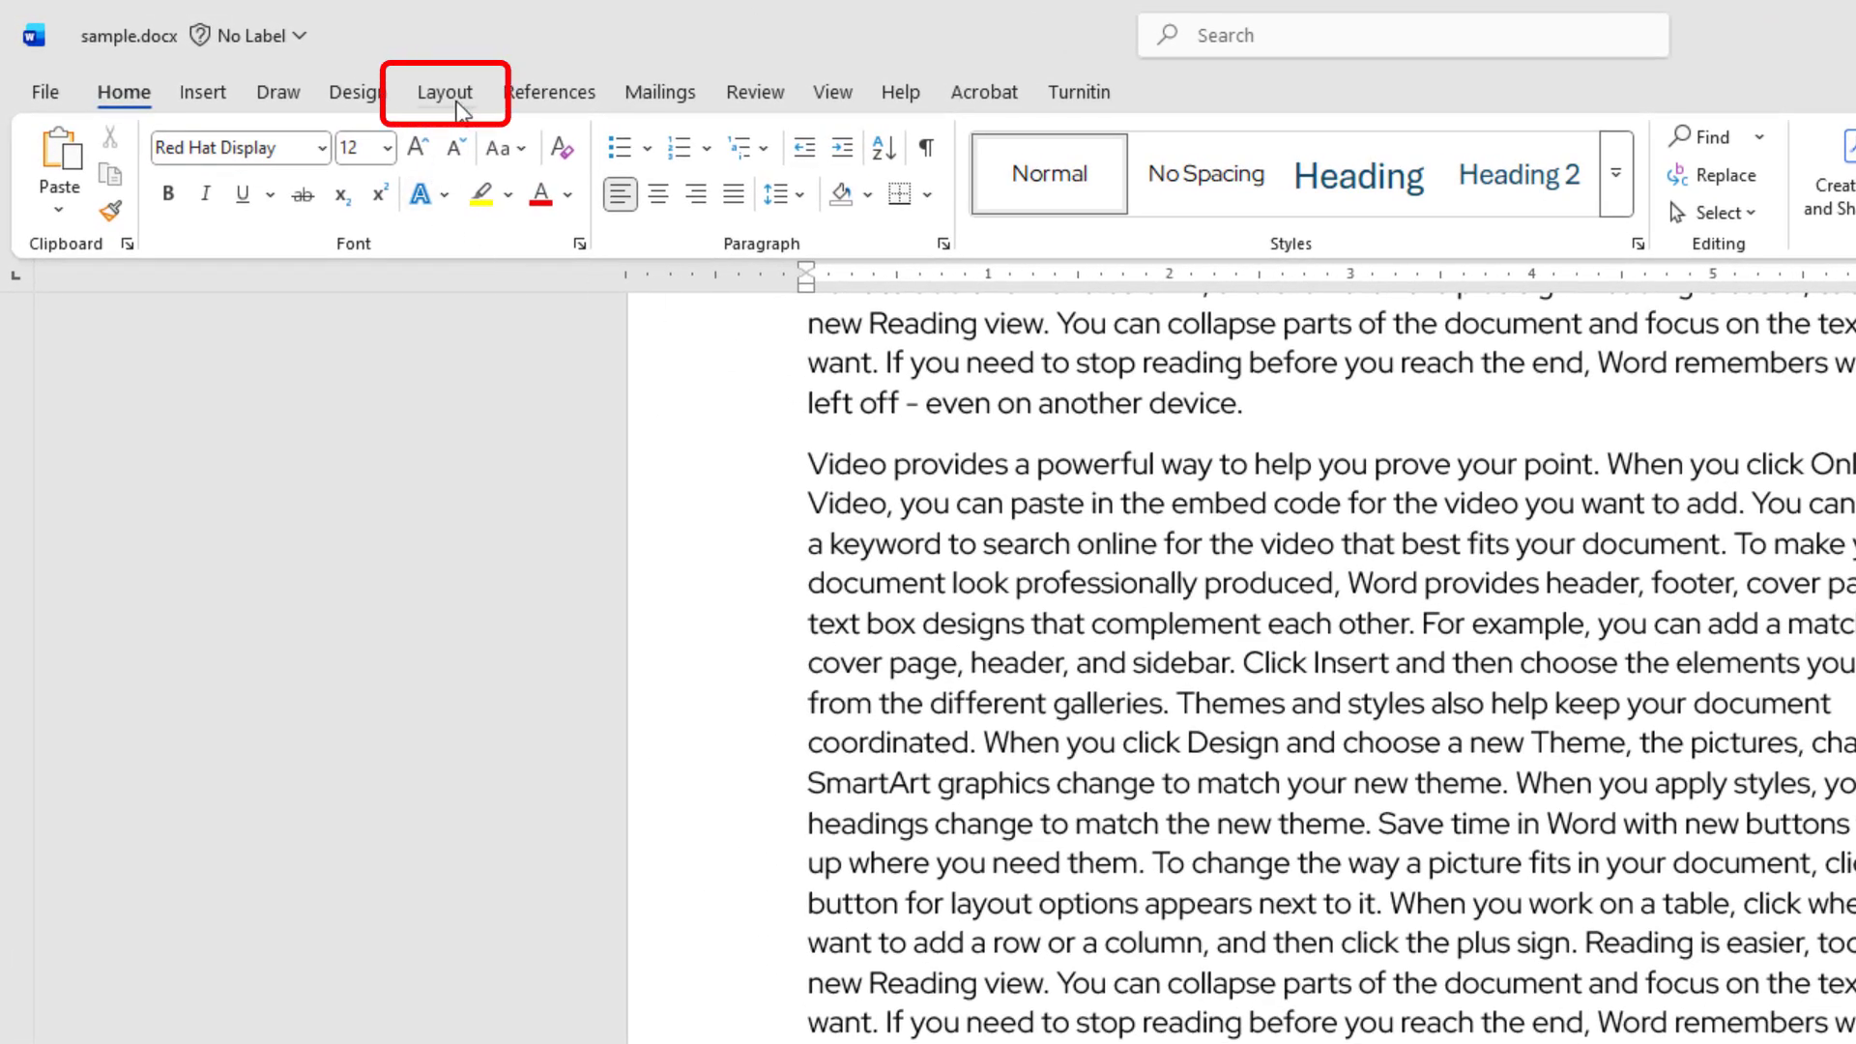
pyautogui.click(334, 69)
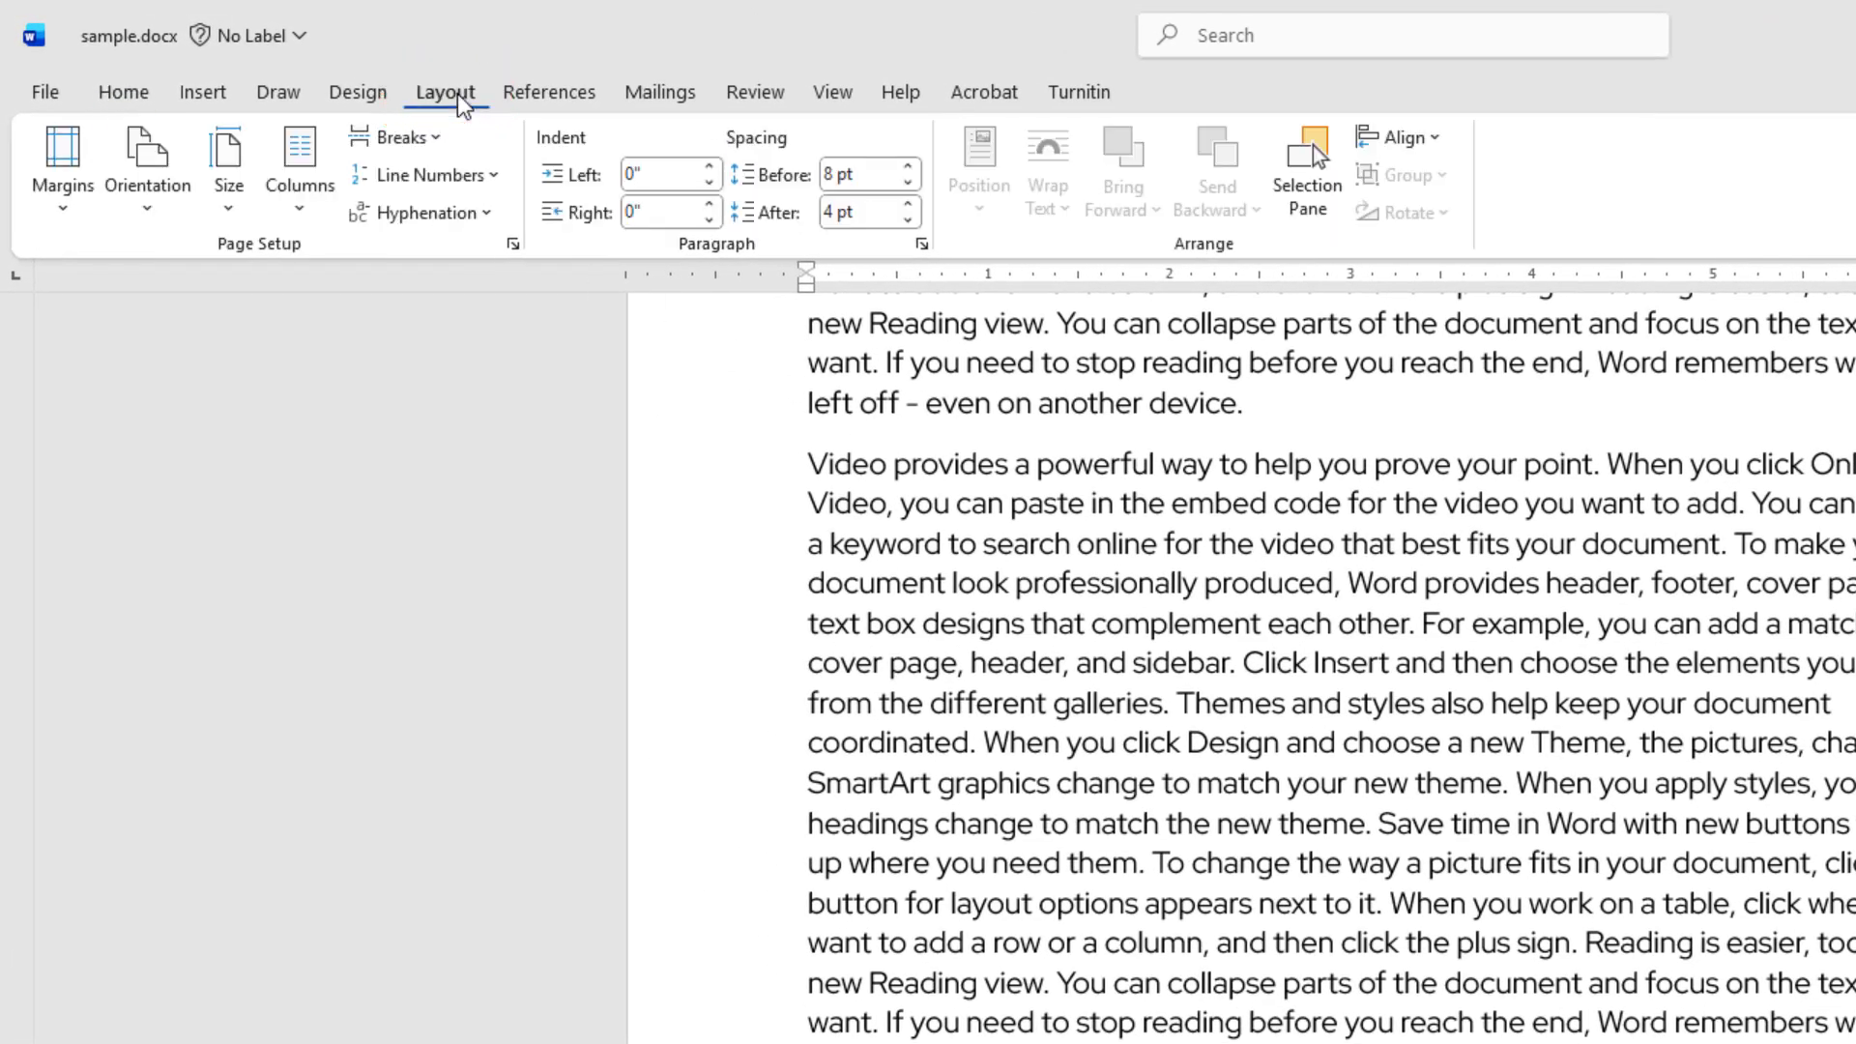
pyautogui.click(424, 139)
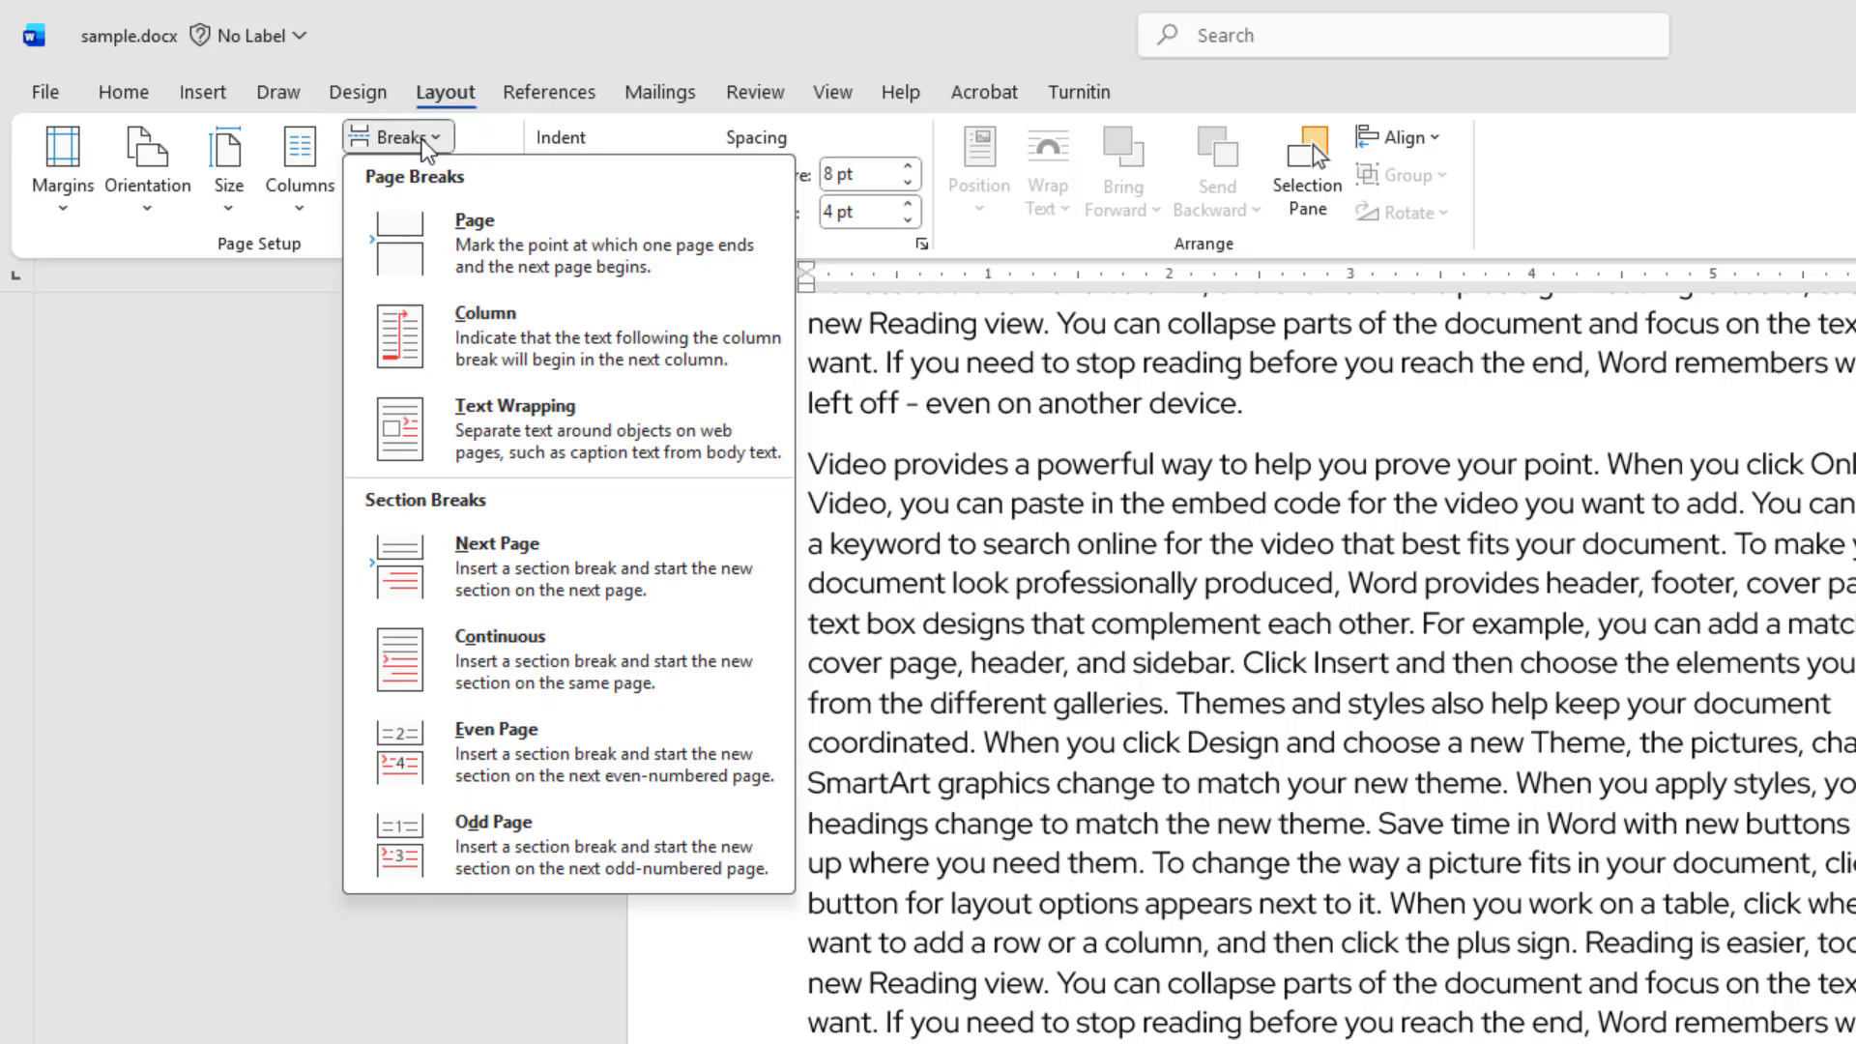
pyautogui.click(450, 559)
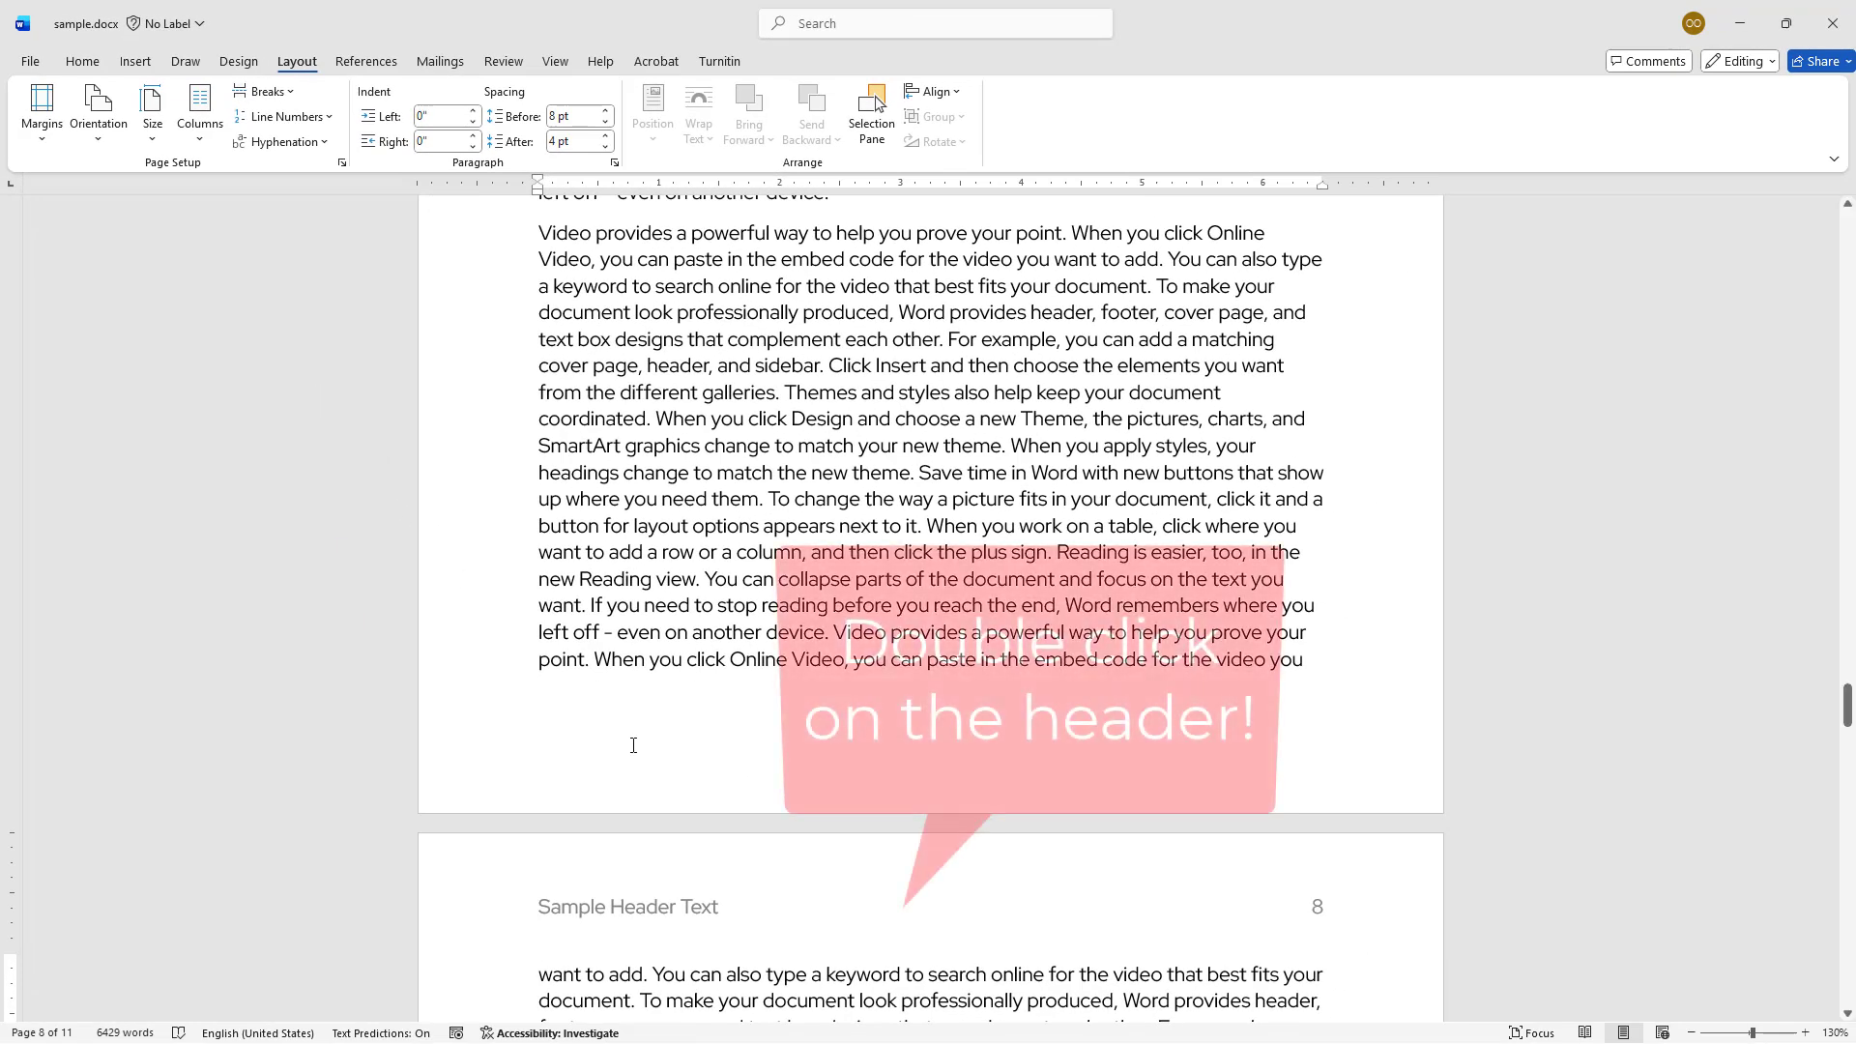
pyautogui.doubleClick(789, 905)
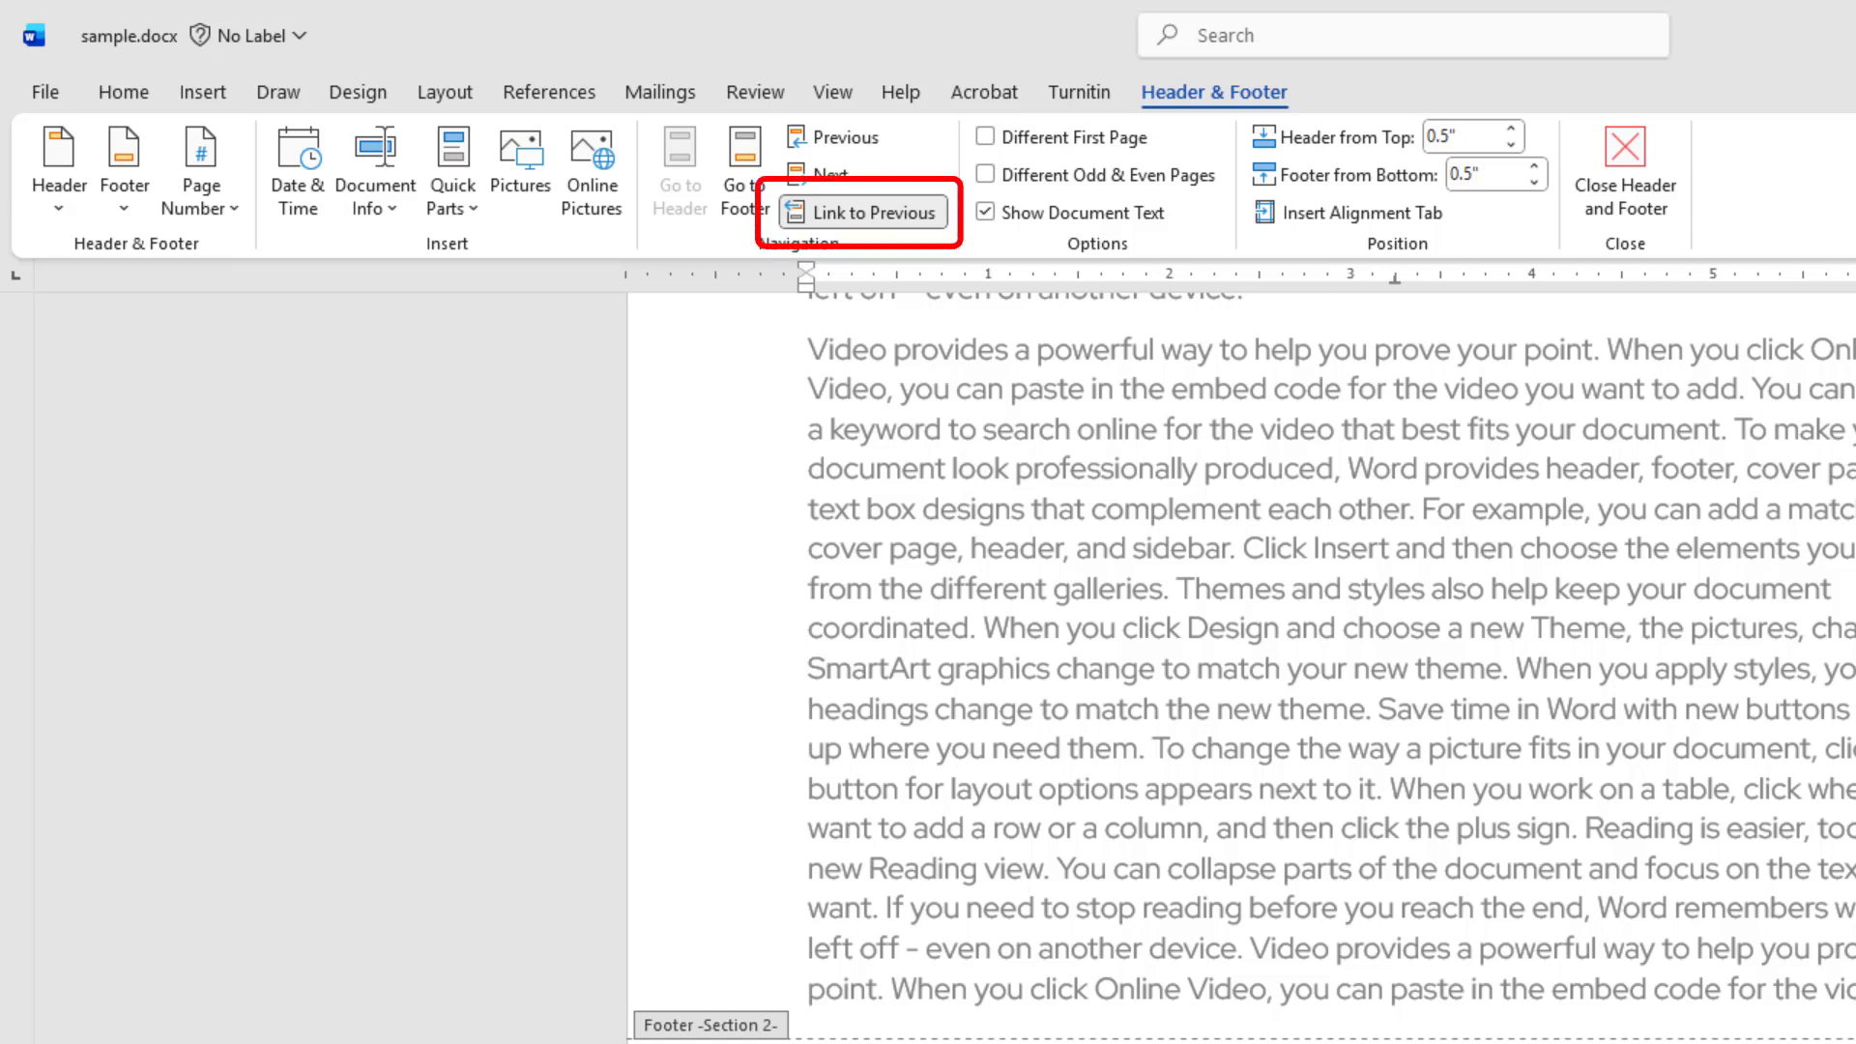
pyautogui.click(863, 218)
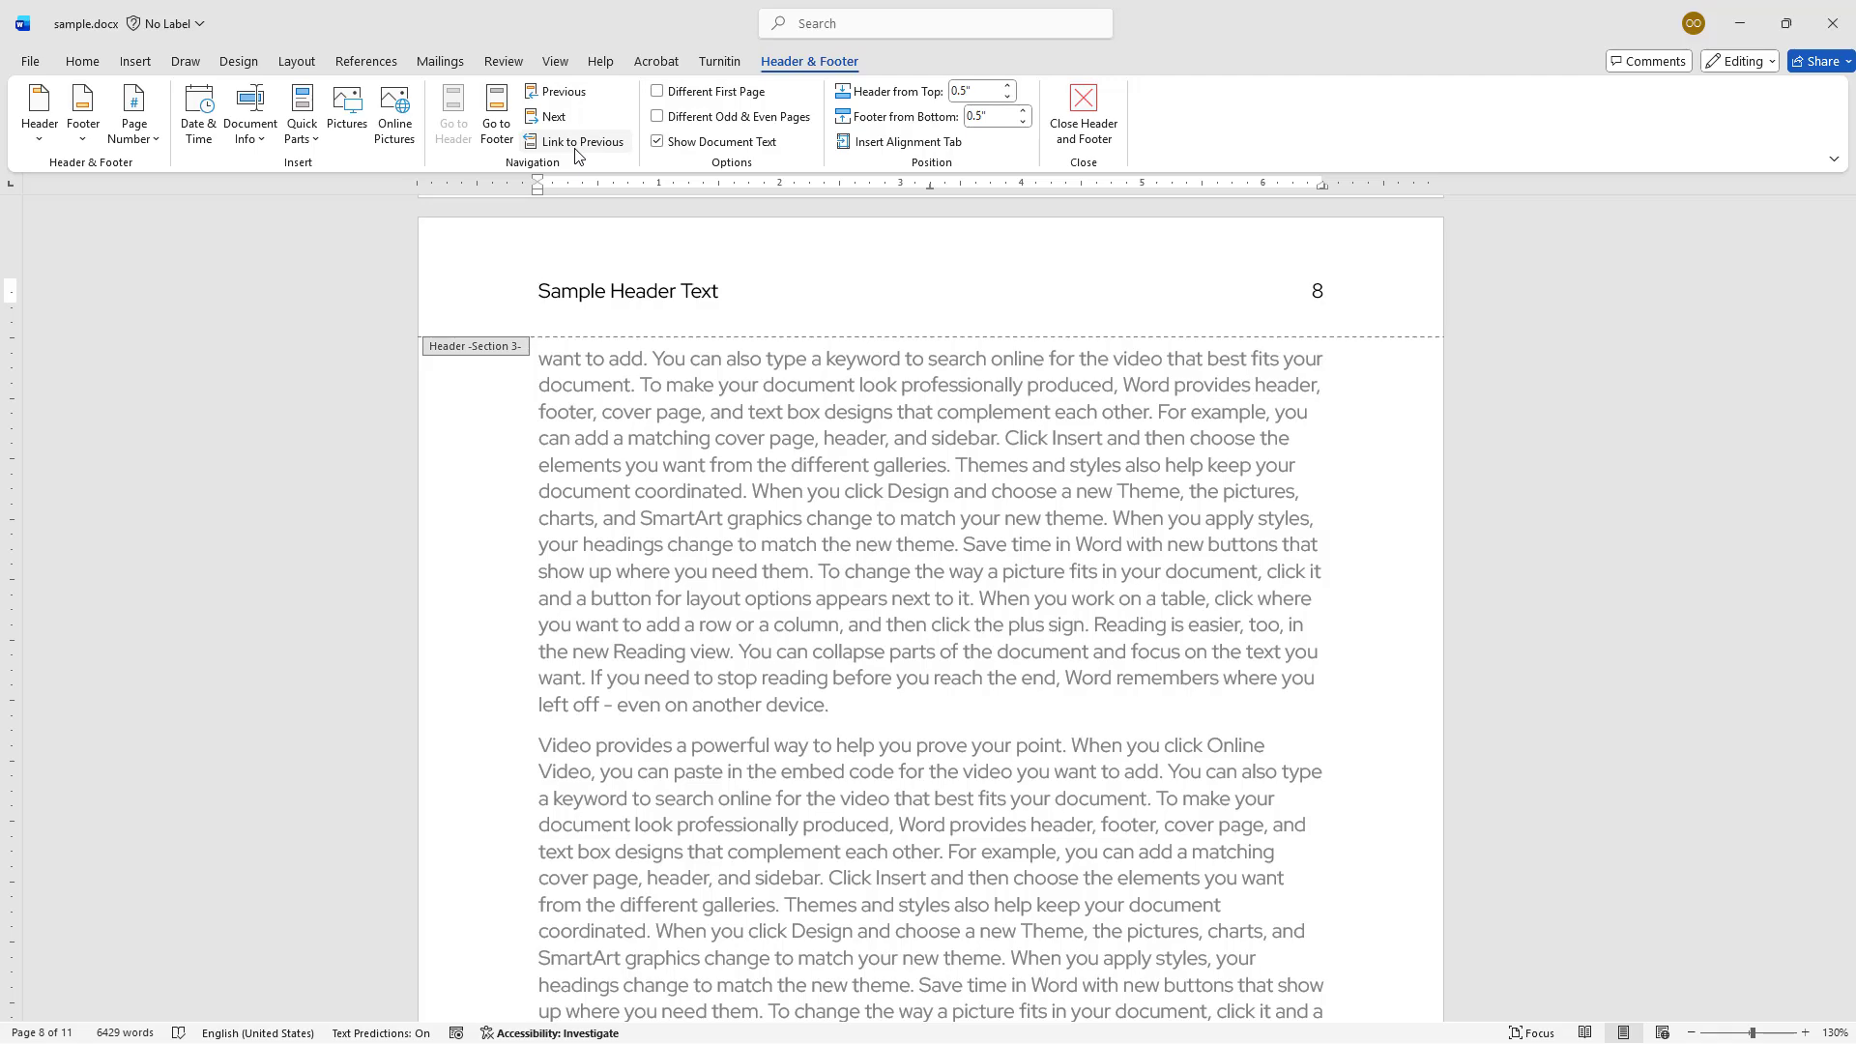
# Apply Remove Header to the section 2 header on page 4, deleting 'Sample Header Text'.
pyautogui.scroll(20, 773, 382)
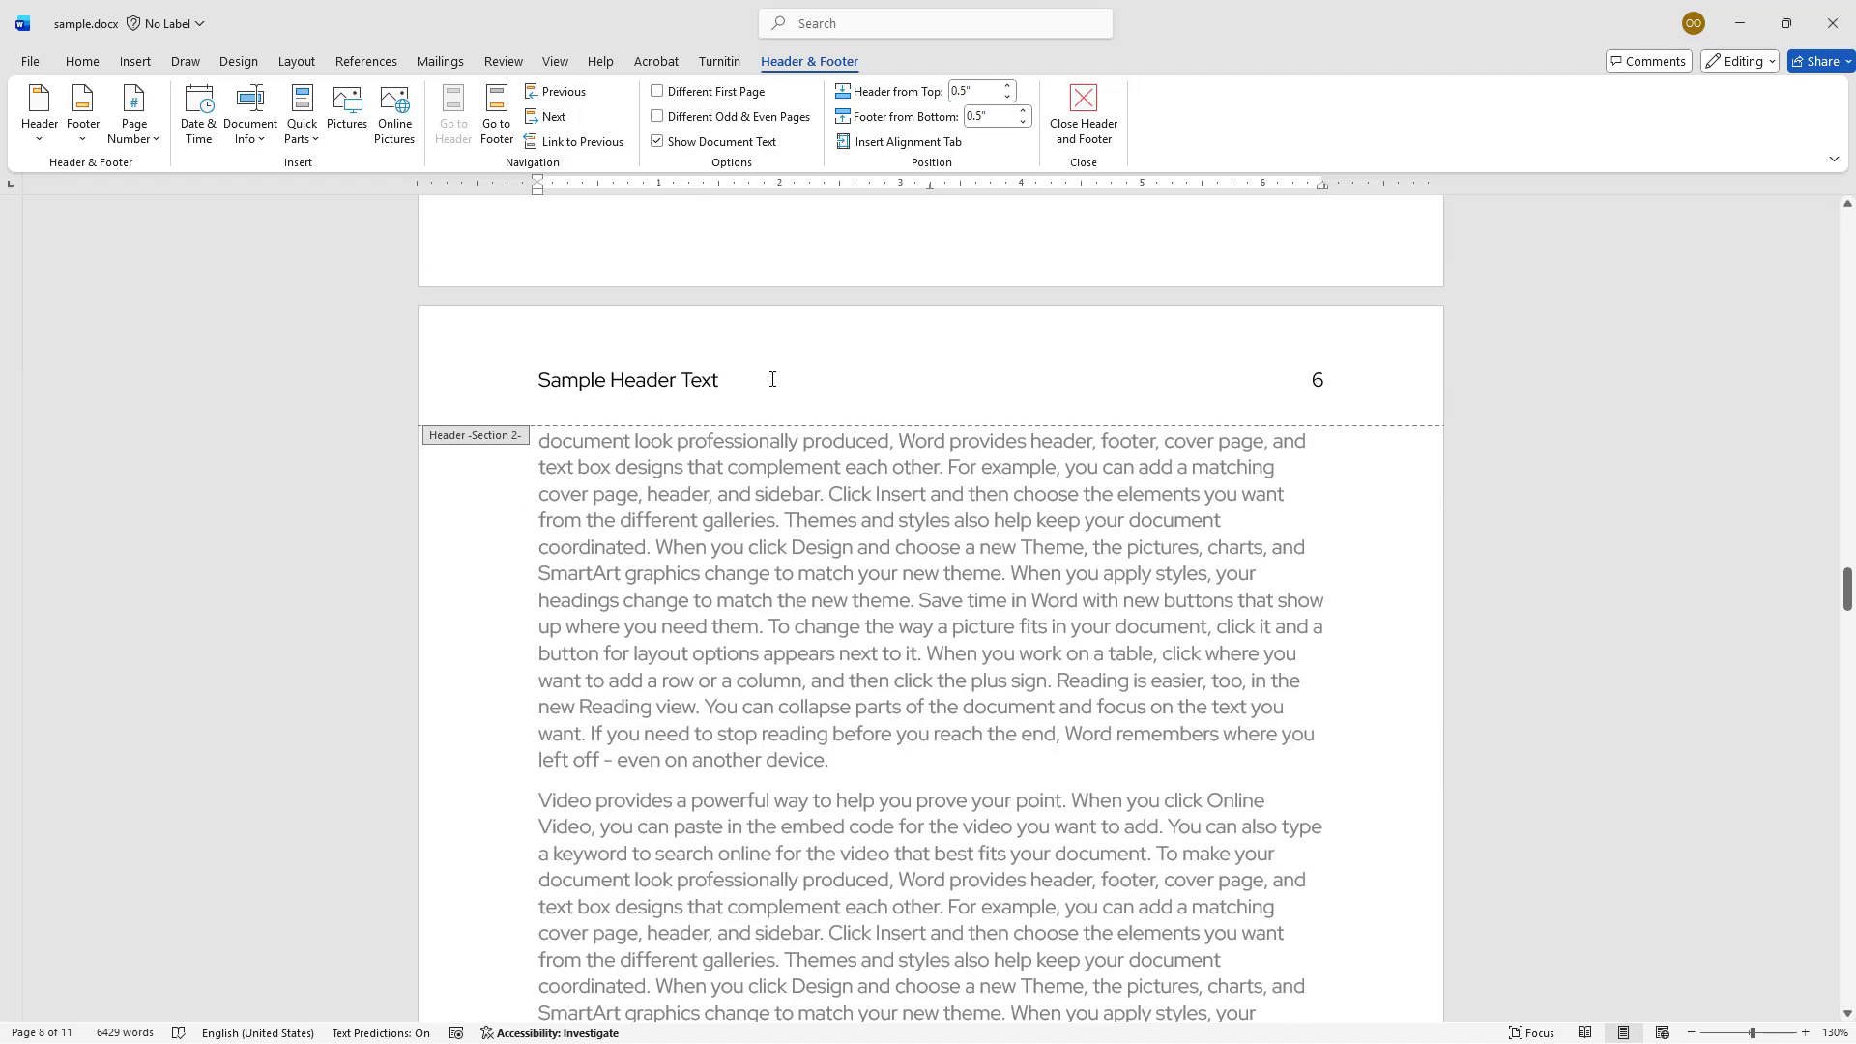
pyautogui.scroll(20, 772, 382)
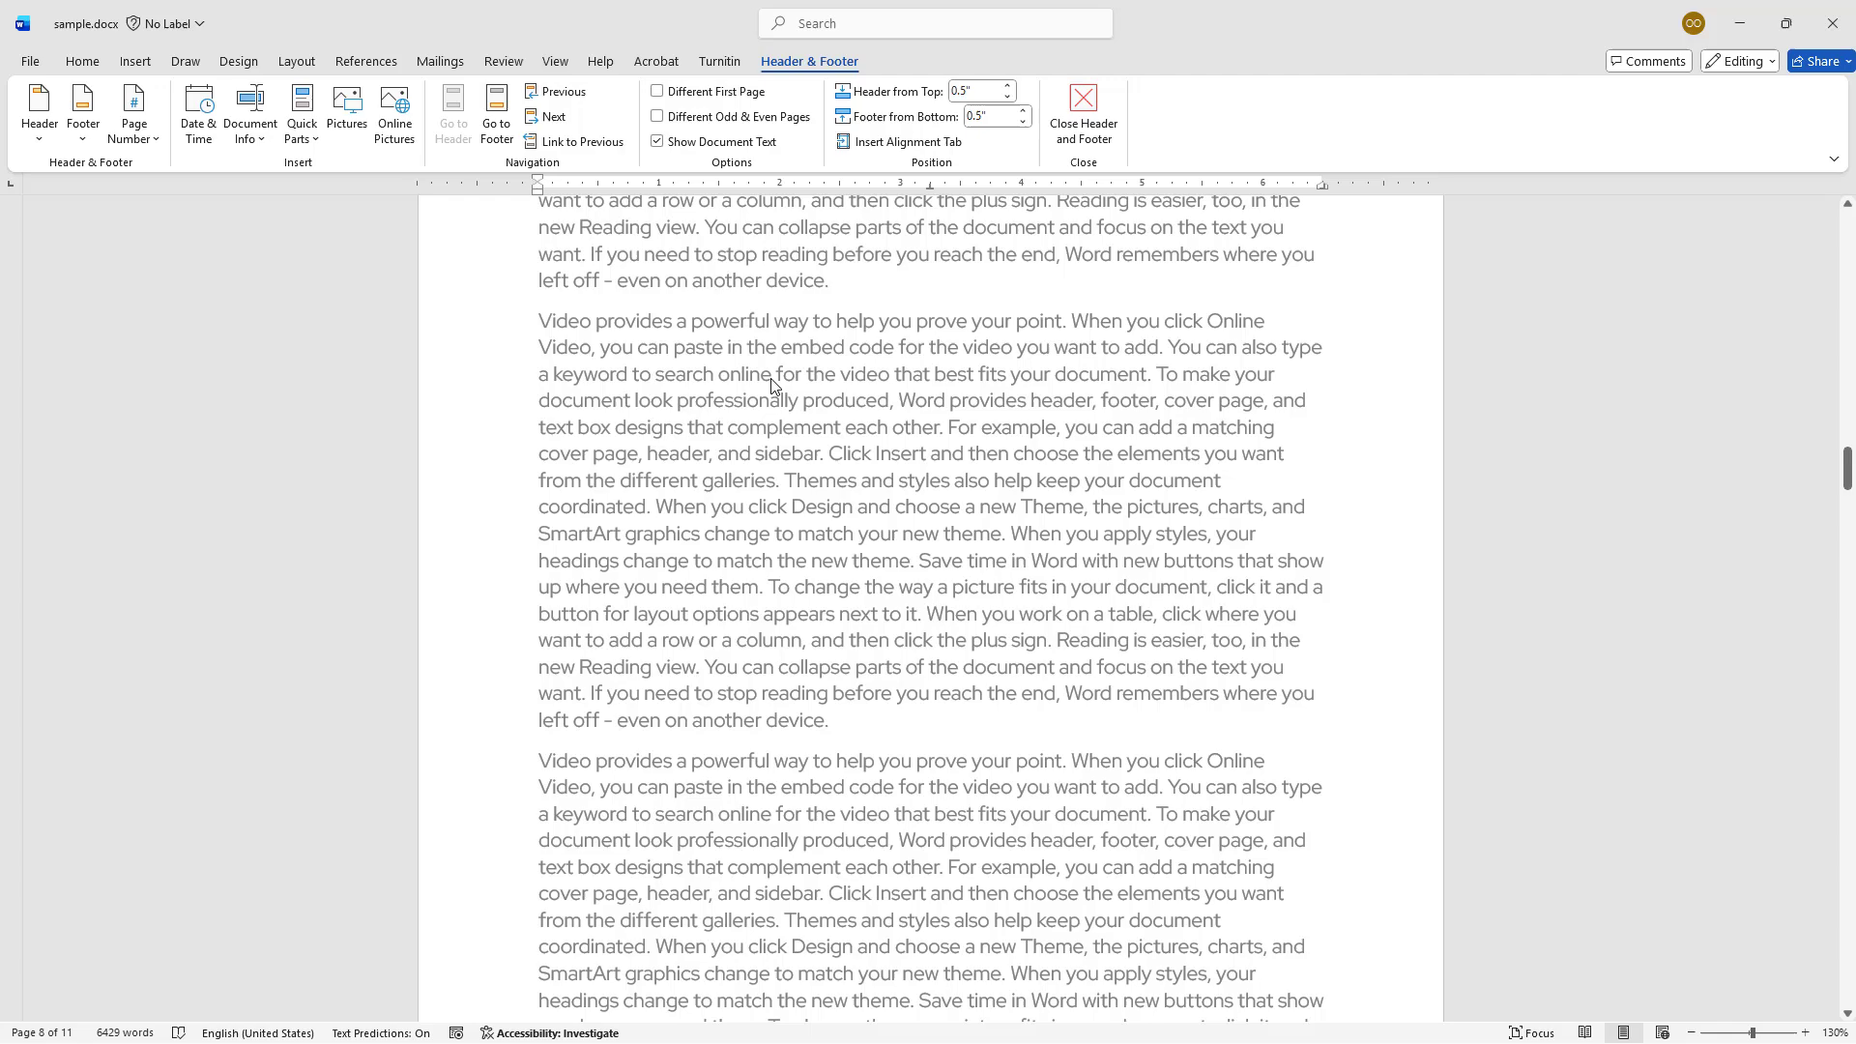
pyautogui.scroll(5, 773, 382)
pyautogui.click(541, 468)
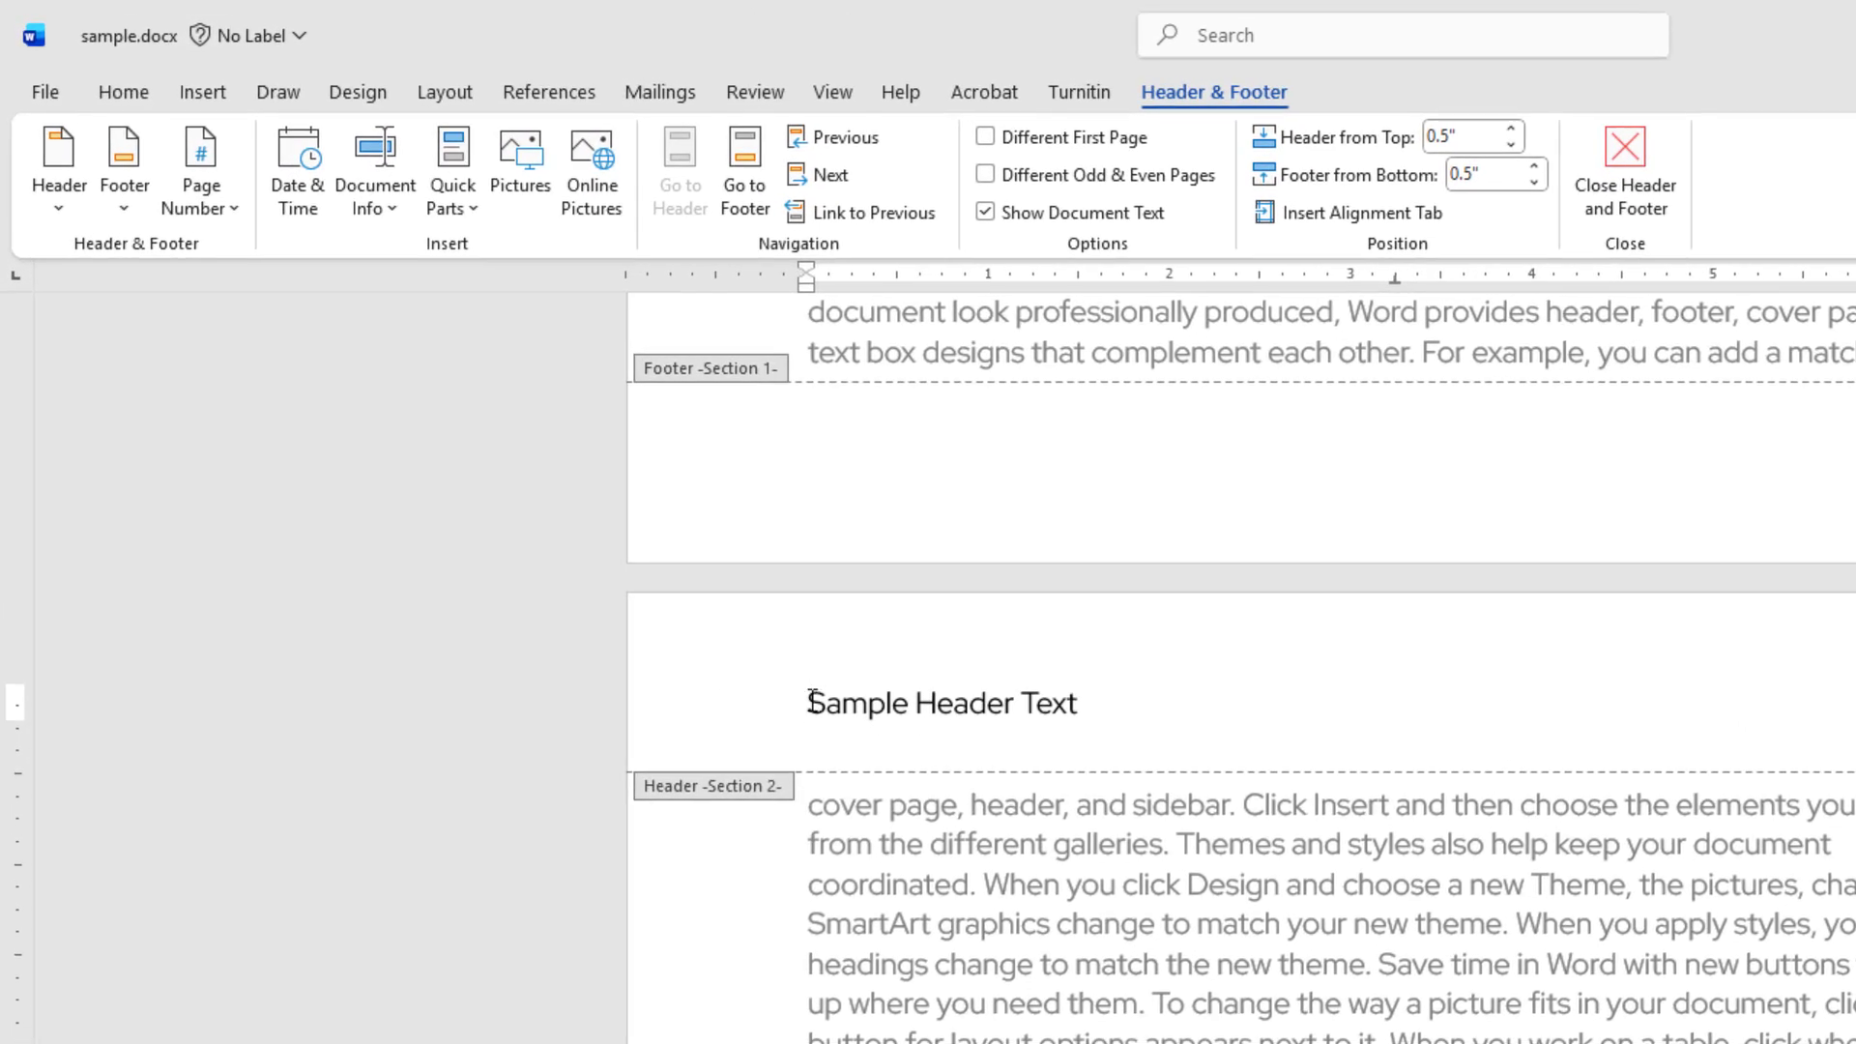
pyautogui.click(85, 189)
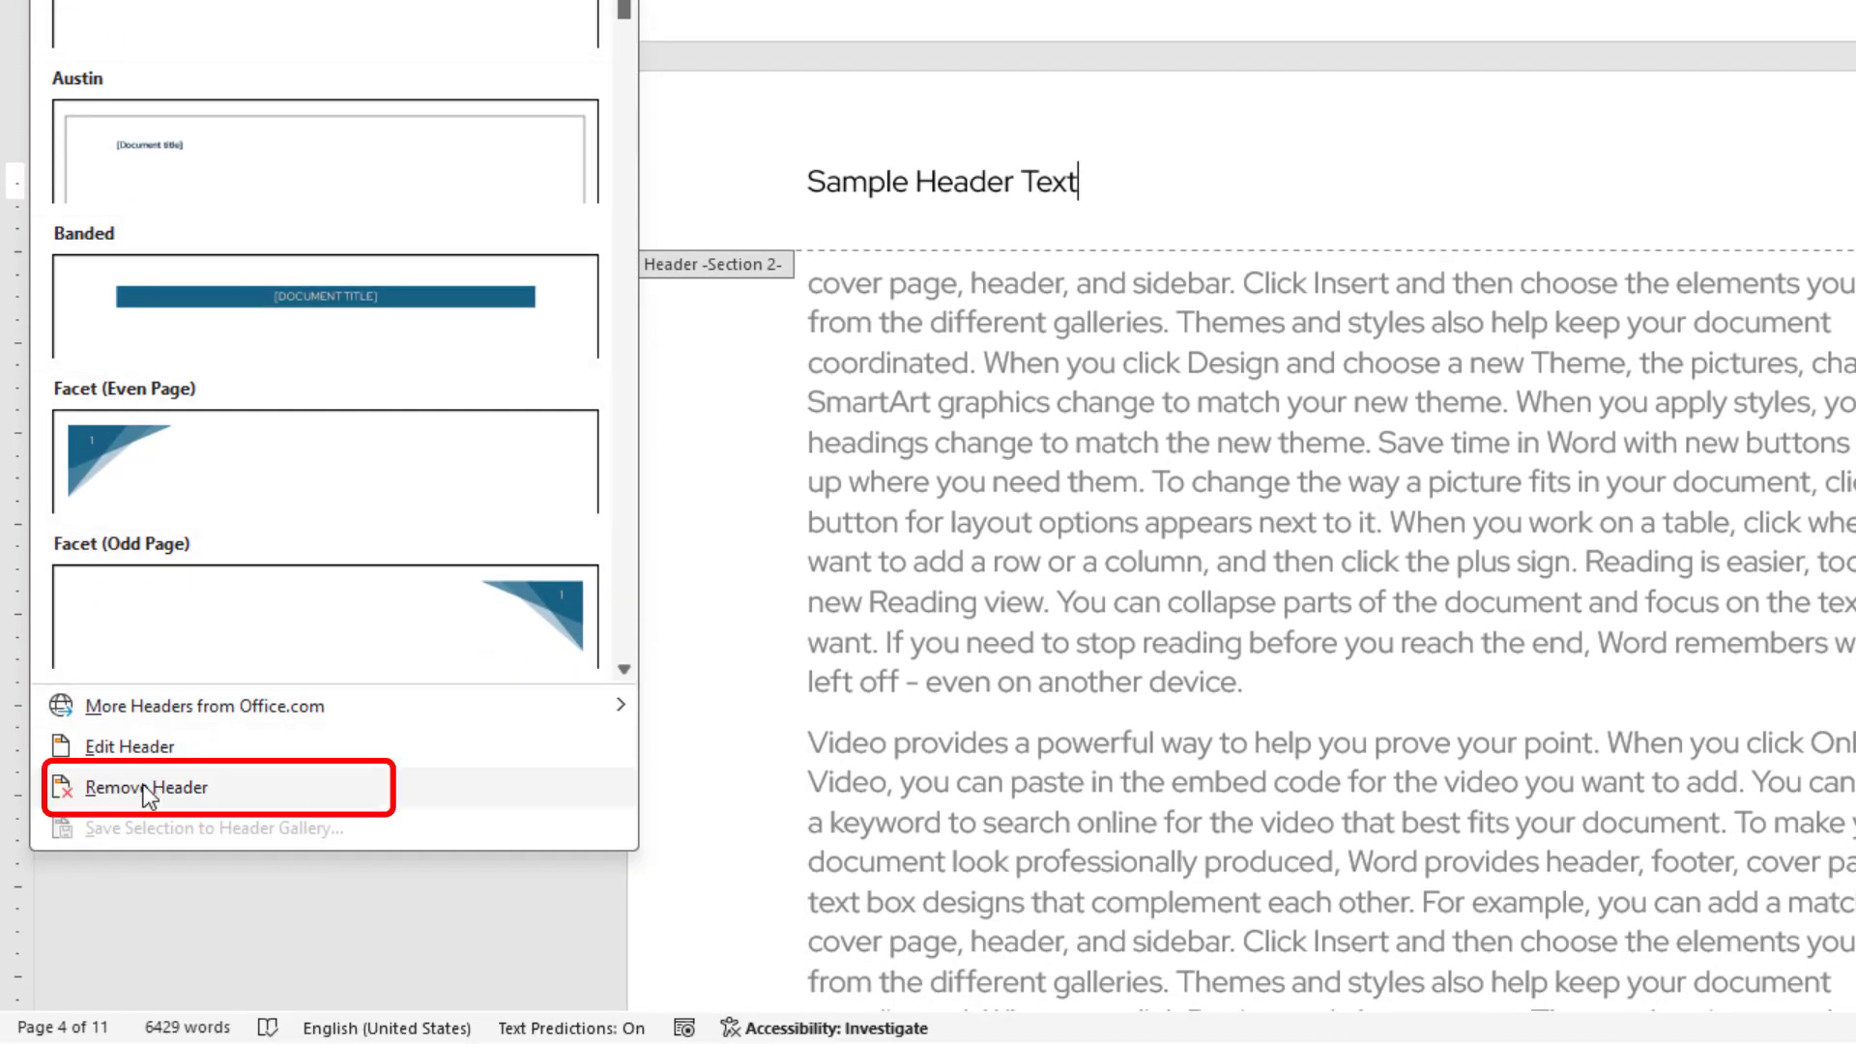
pyautogui.click(143, 785)
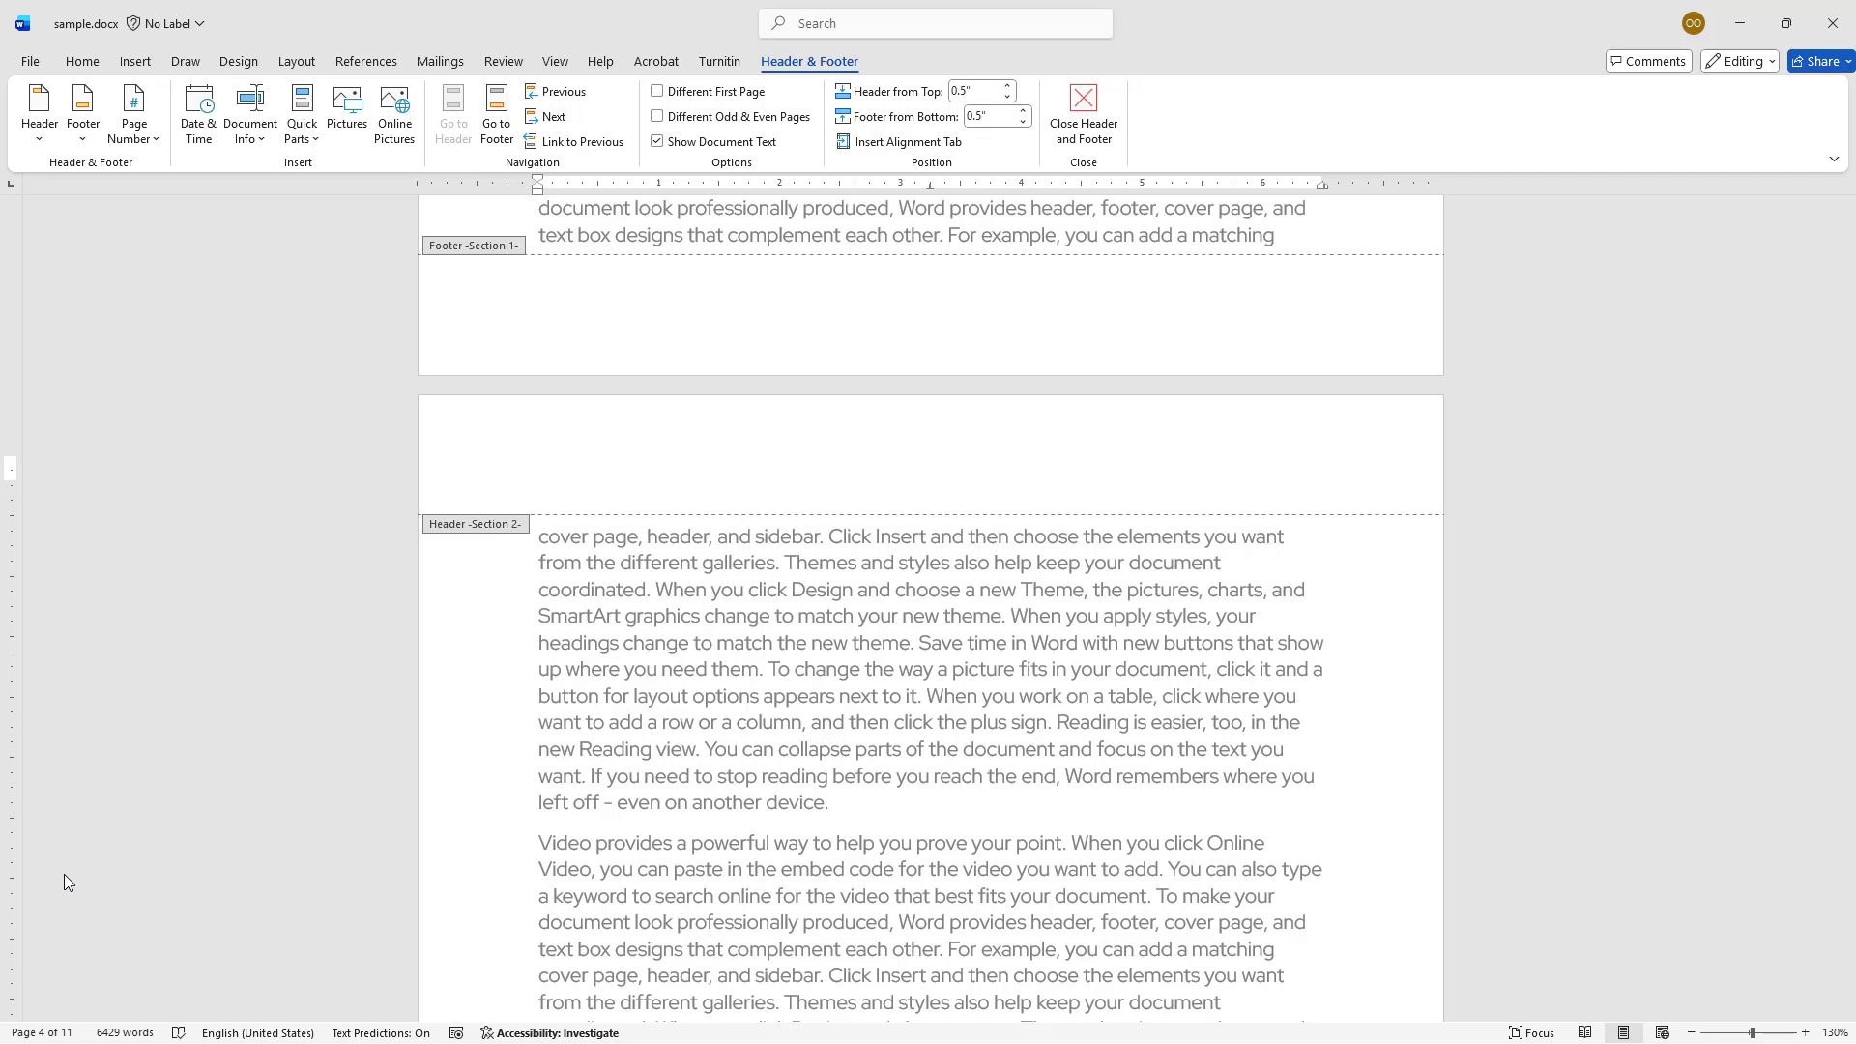
# Restore the header, then delete only 'Sample Header Text' from section 2, keeping the page number.
pyautogui.hotkey('ctrl', 'z')
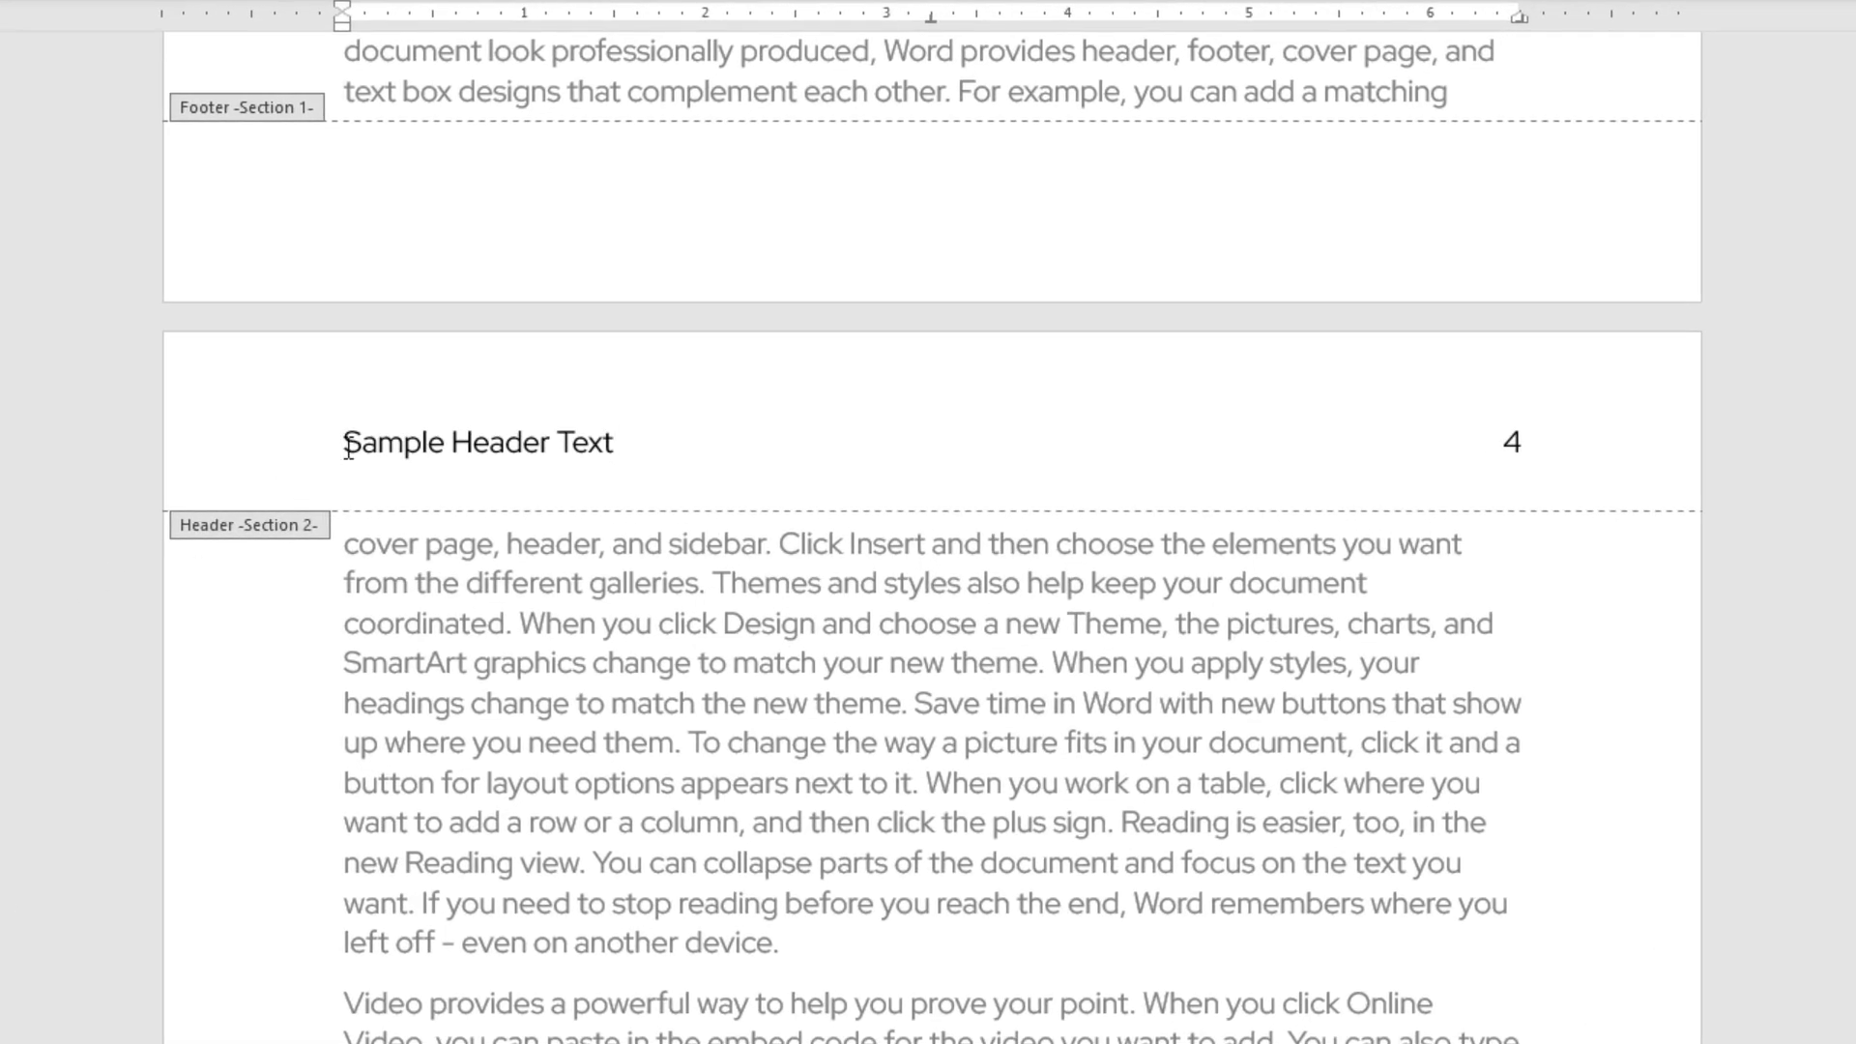
pyautogui.moveTo(345, 447); pyautogui.dragTo(684, 455)
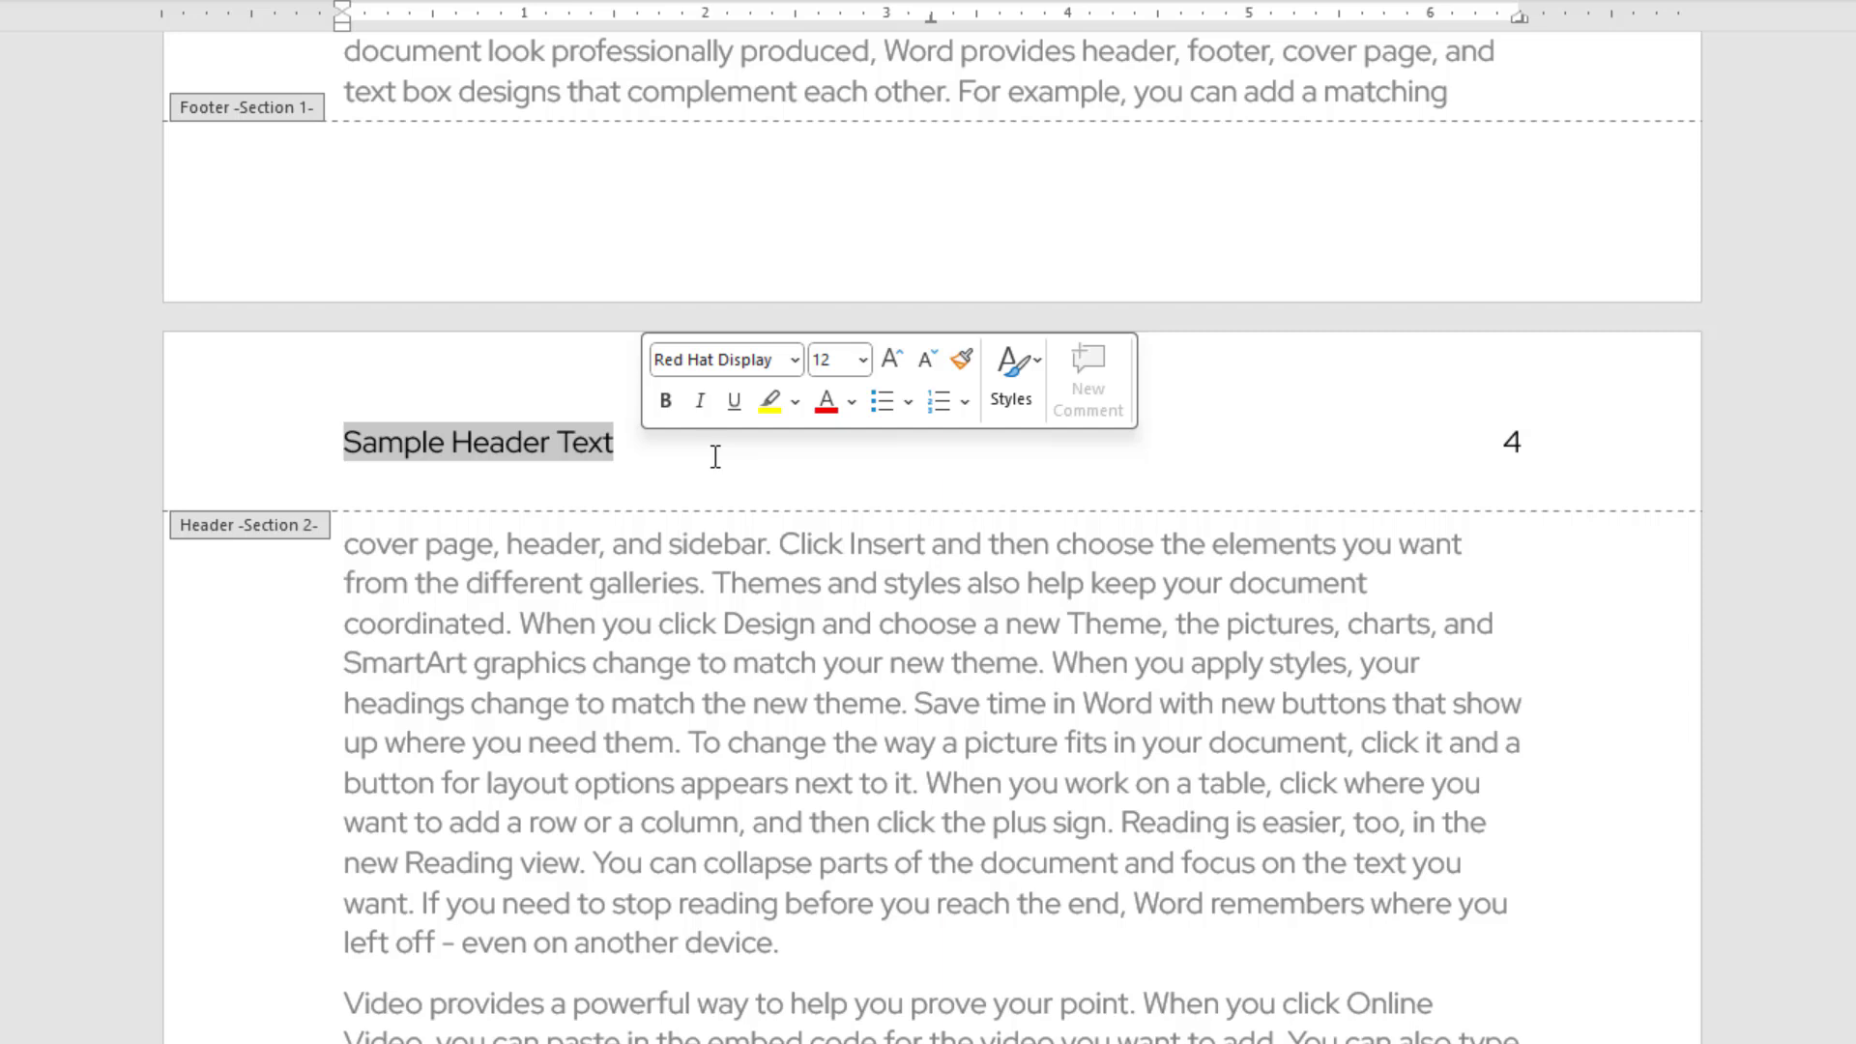
pyautogui.press('Delete')
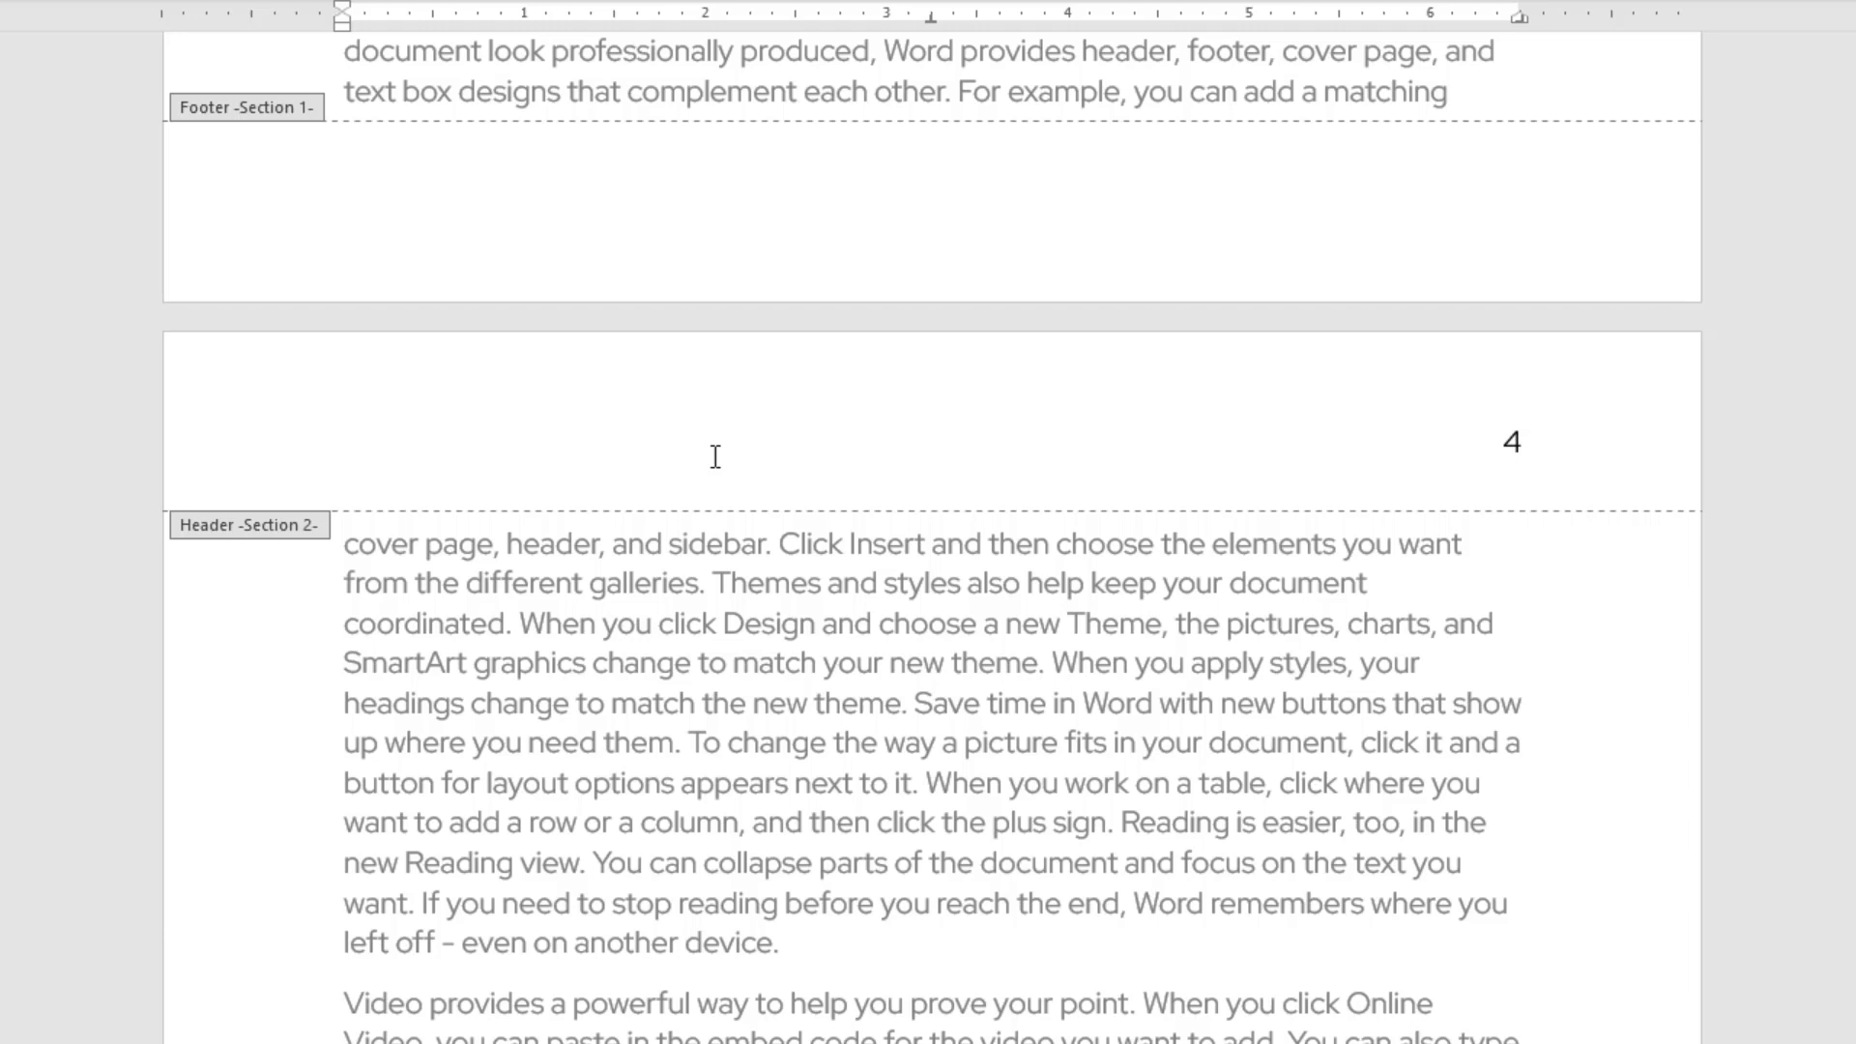
# Clear the test text 'New sample text' from the header and return to the body text.
pyautogui.write('New sam')
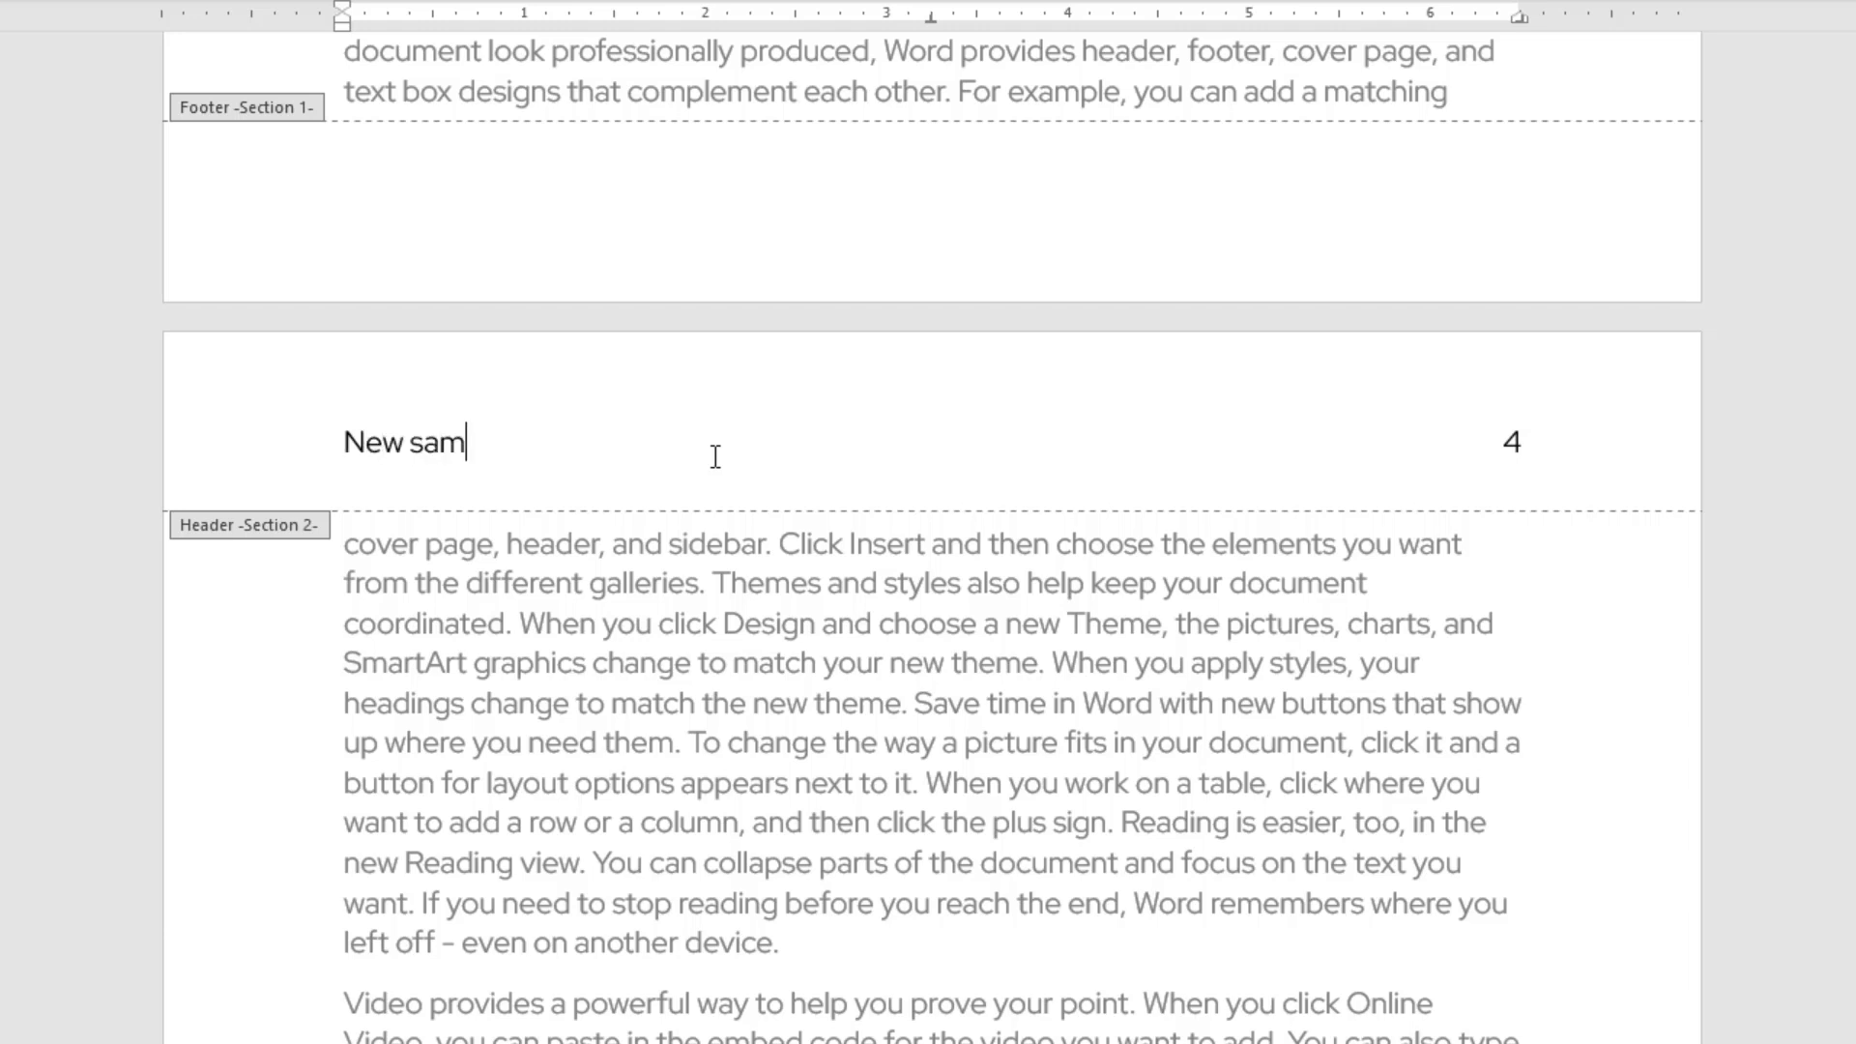
pyautogui.write('ple text')
pyautogui.hotkey('ctrl', 'a')
pyautogui.press('Delete')
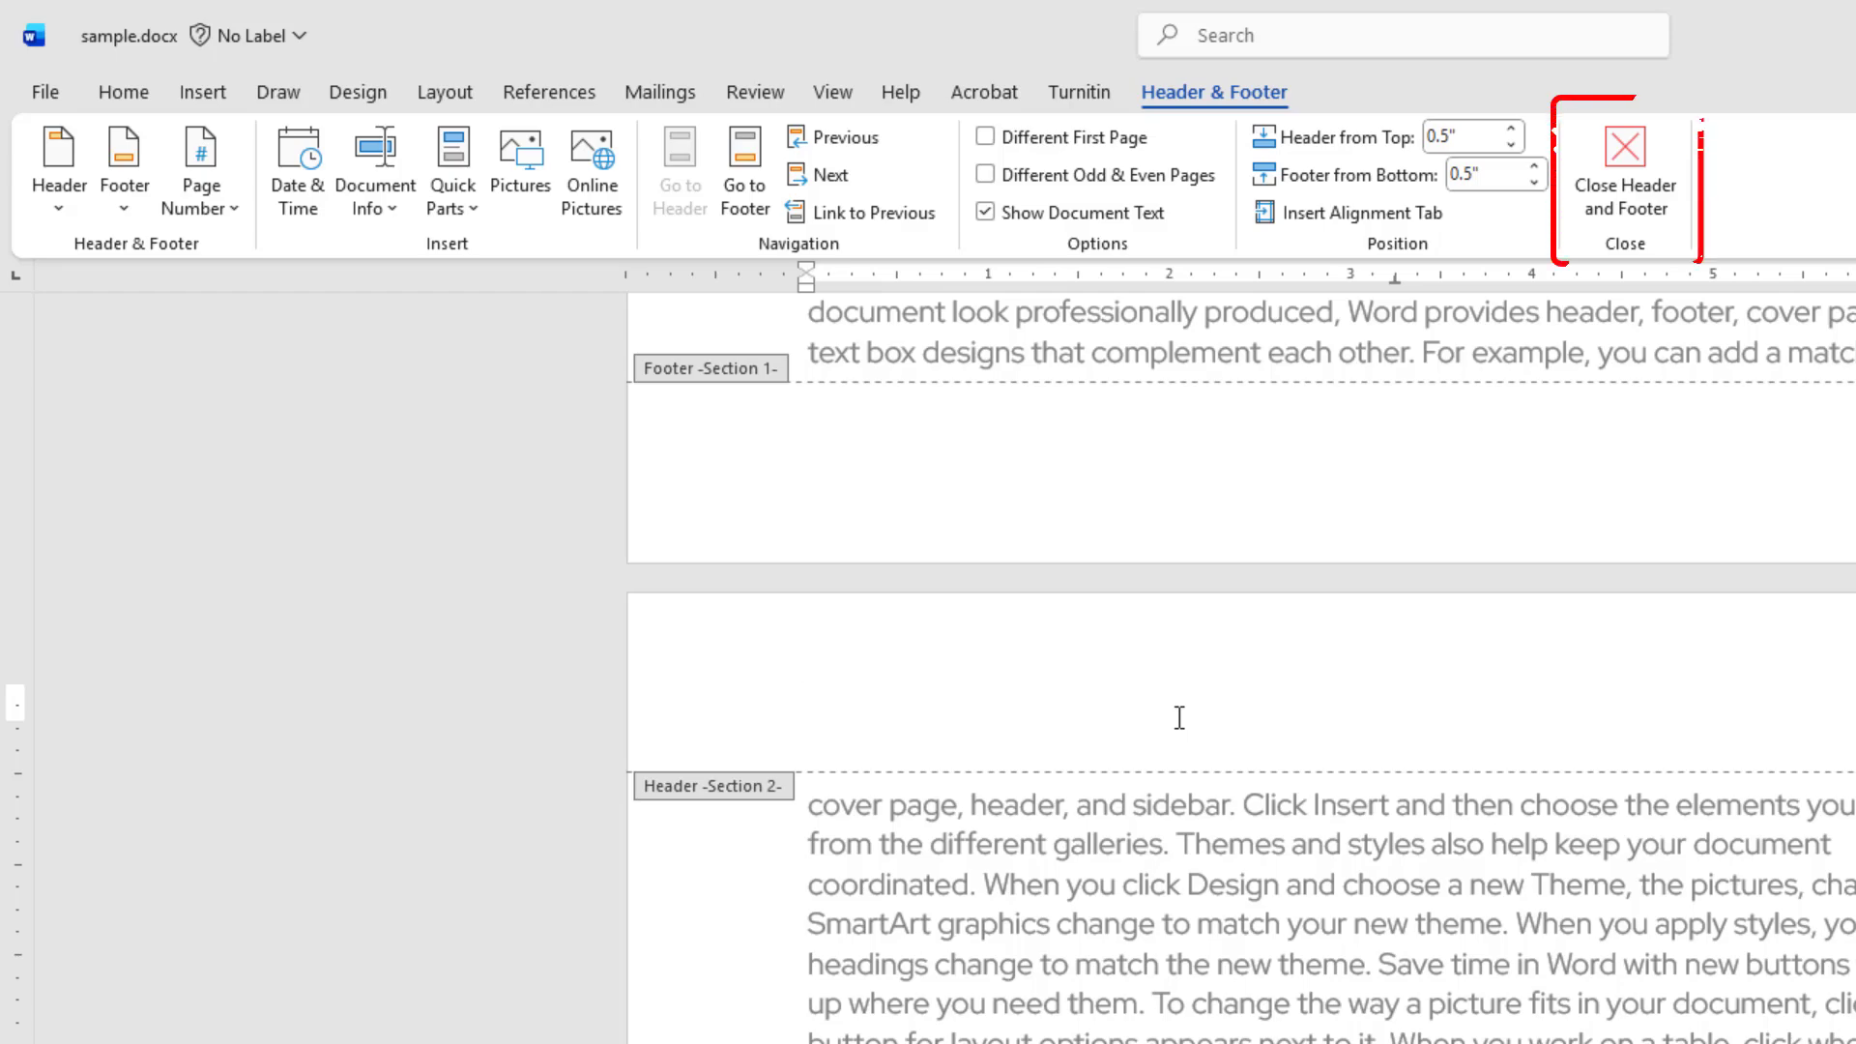
pyautogui.click(1624, 160)
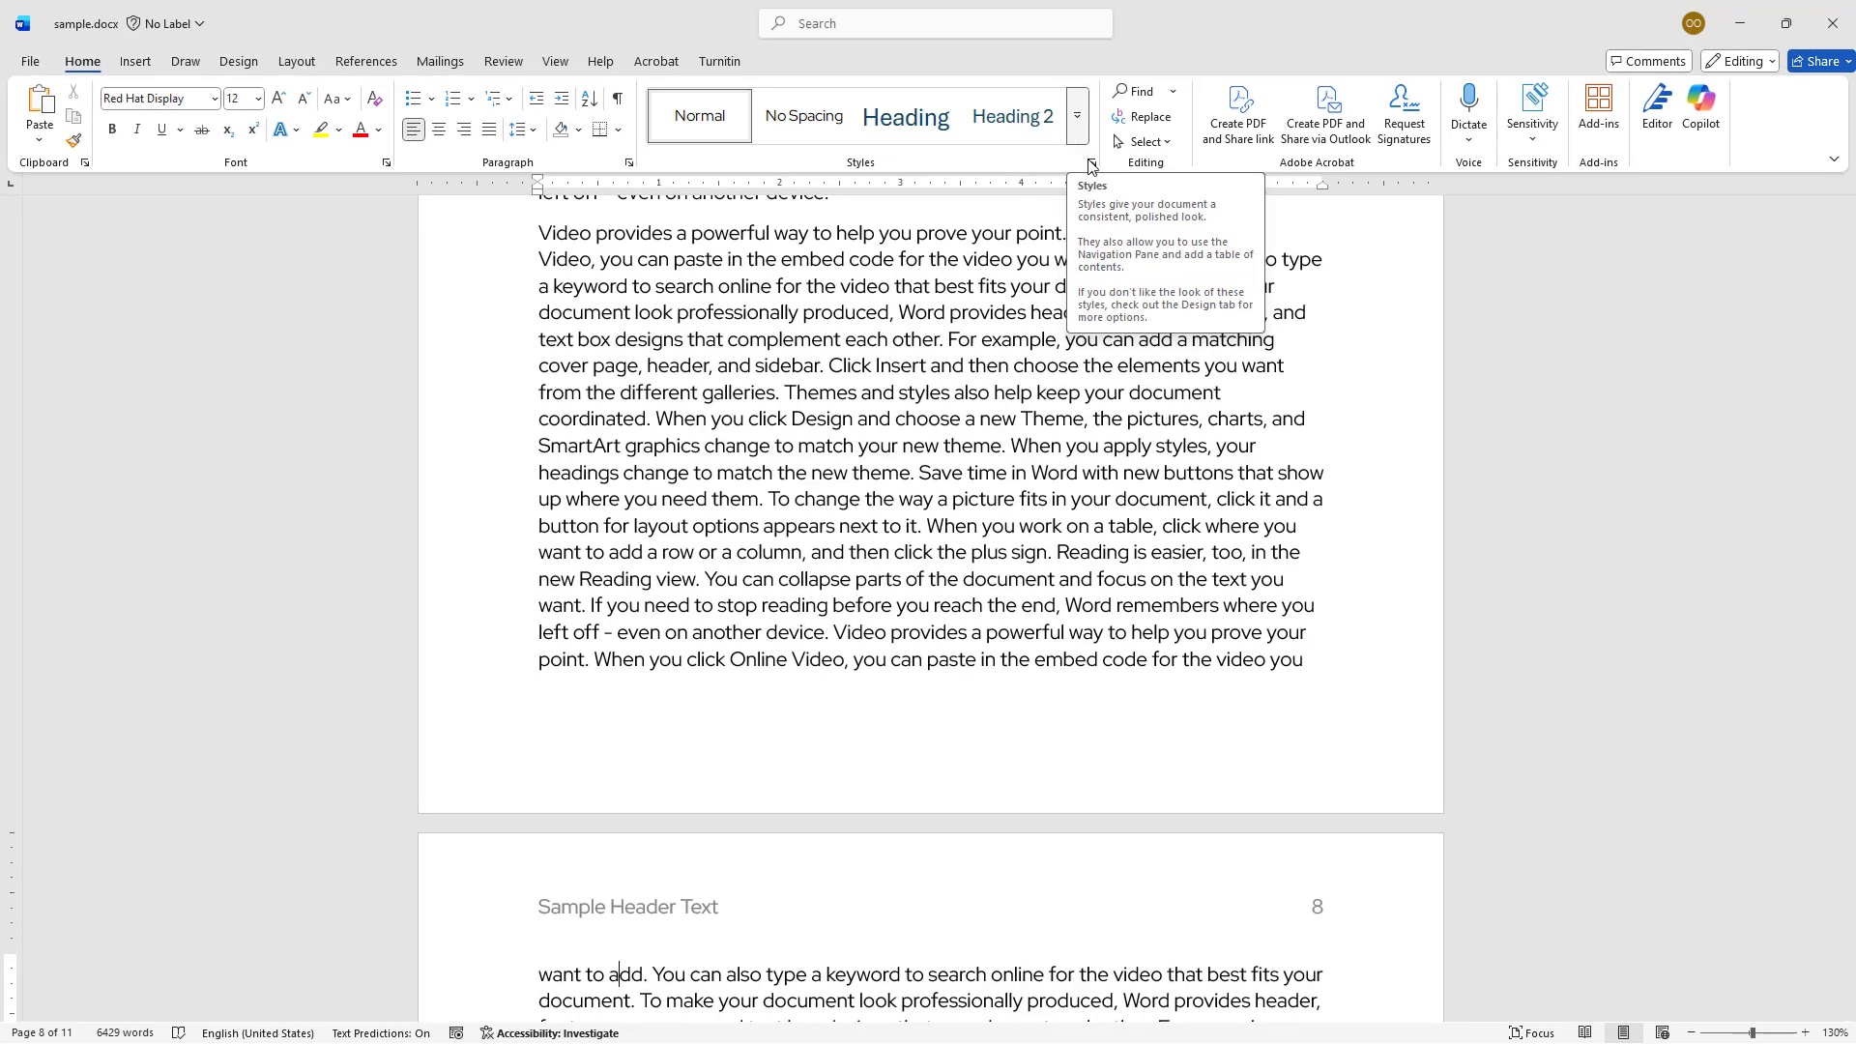
pyautogui.scroll(15, 1228, 496)
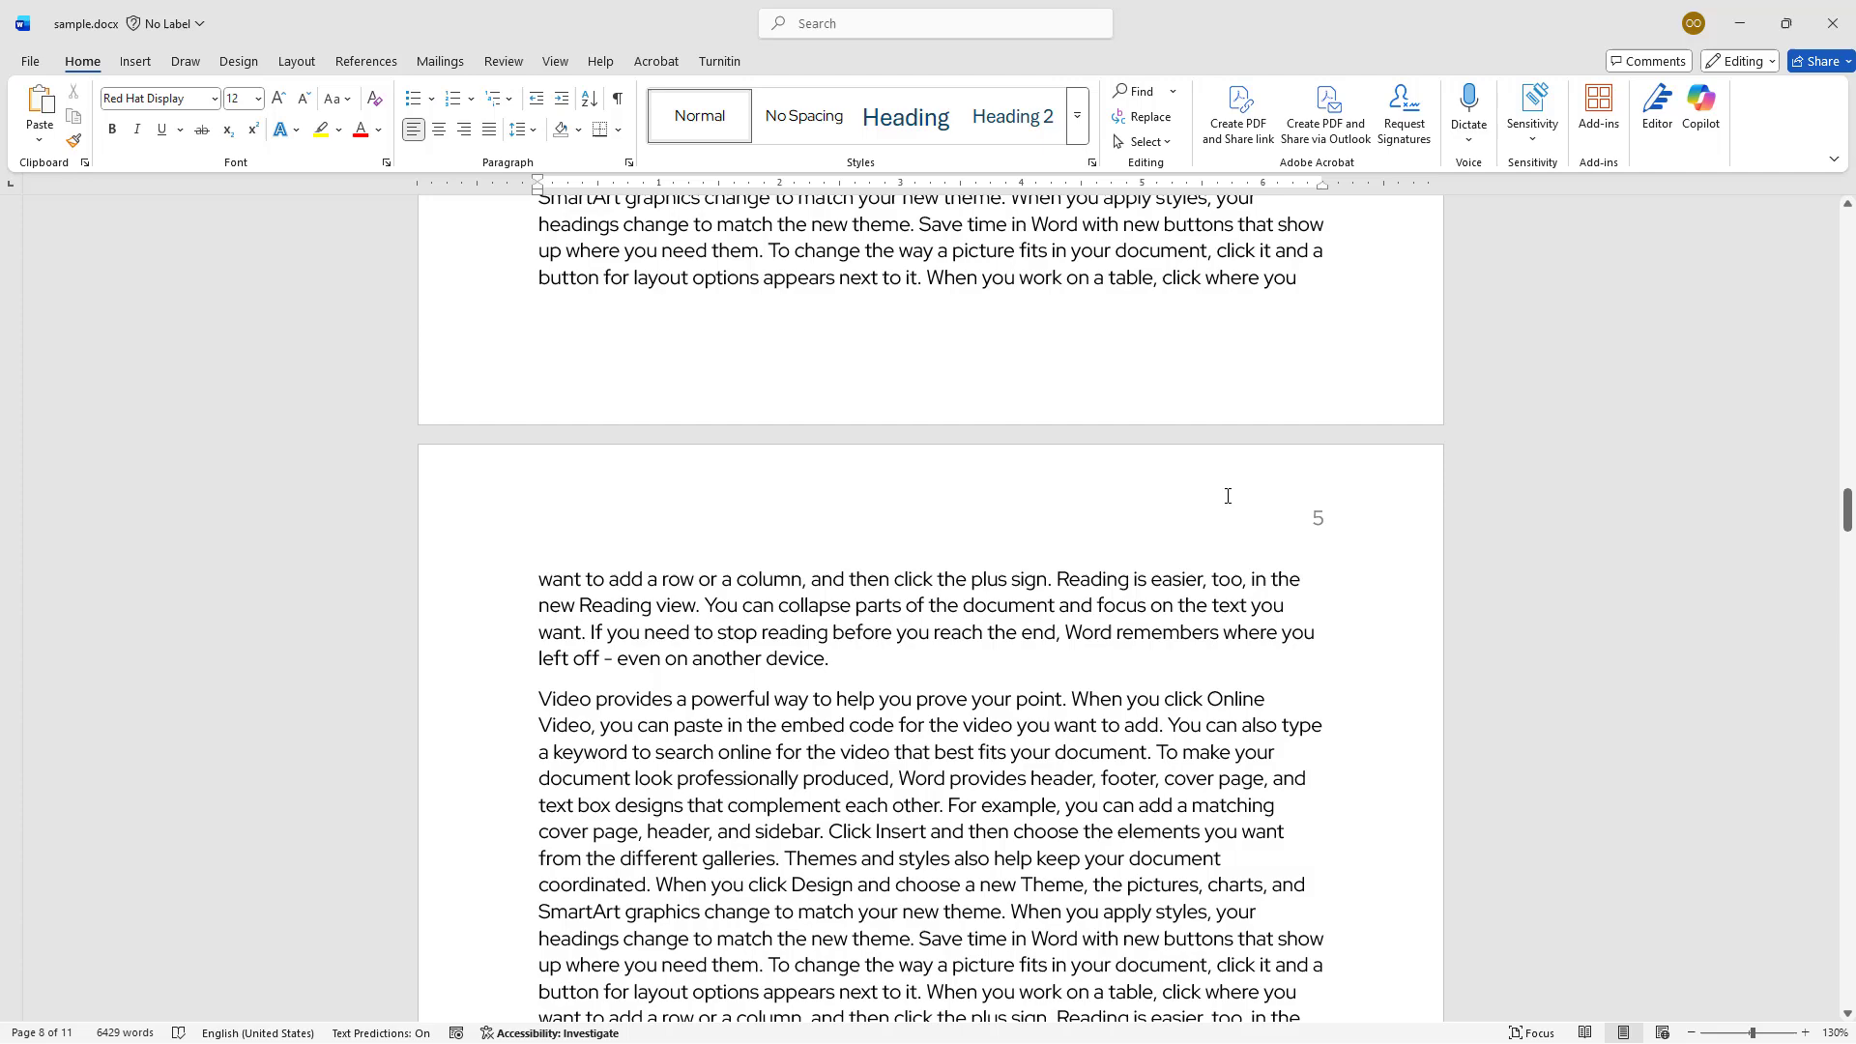
pyautogui.scroll(20, 1228, 496)
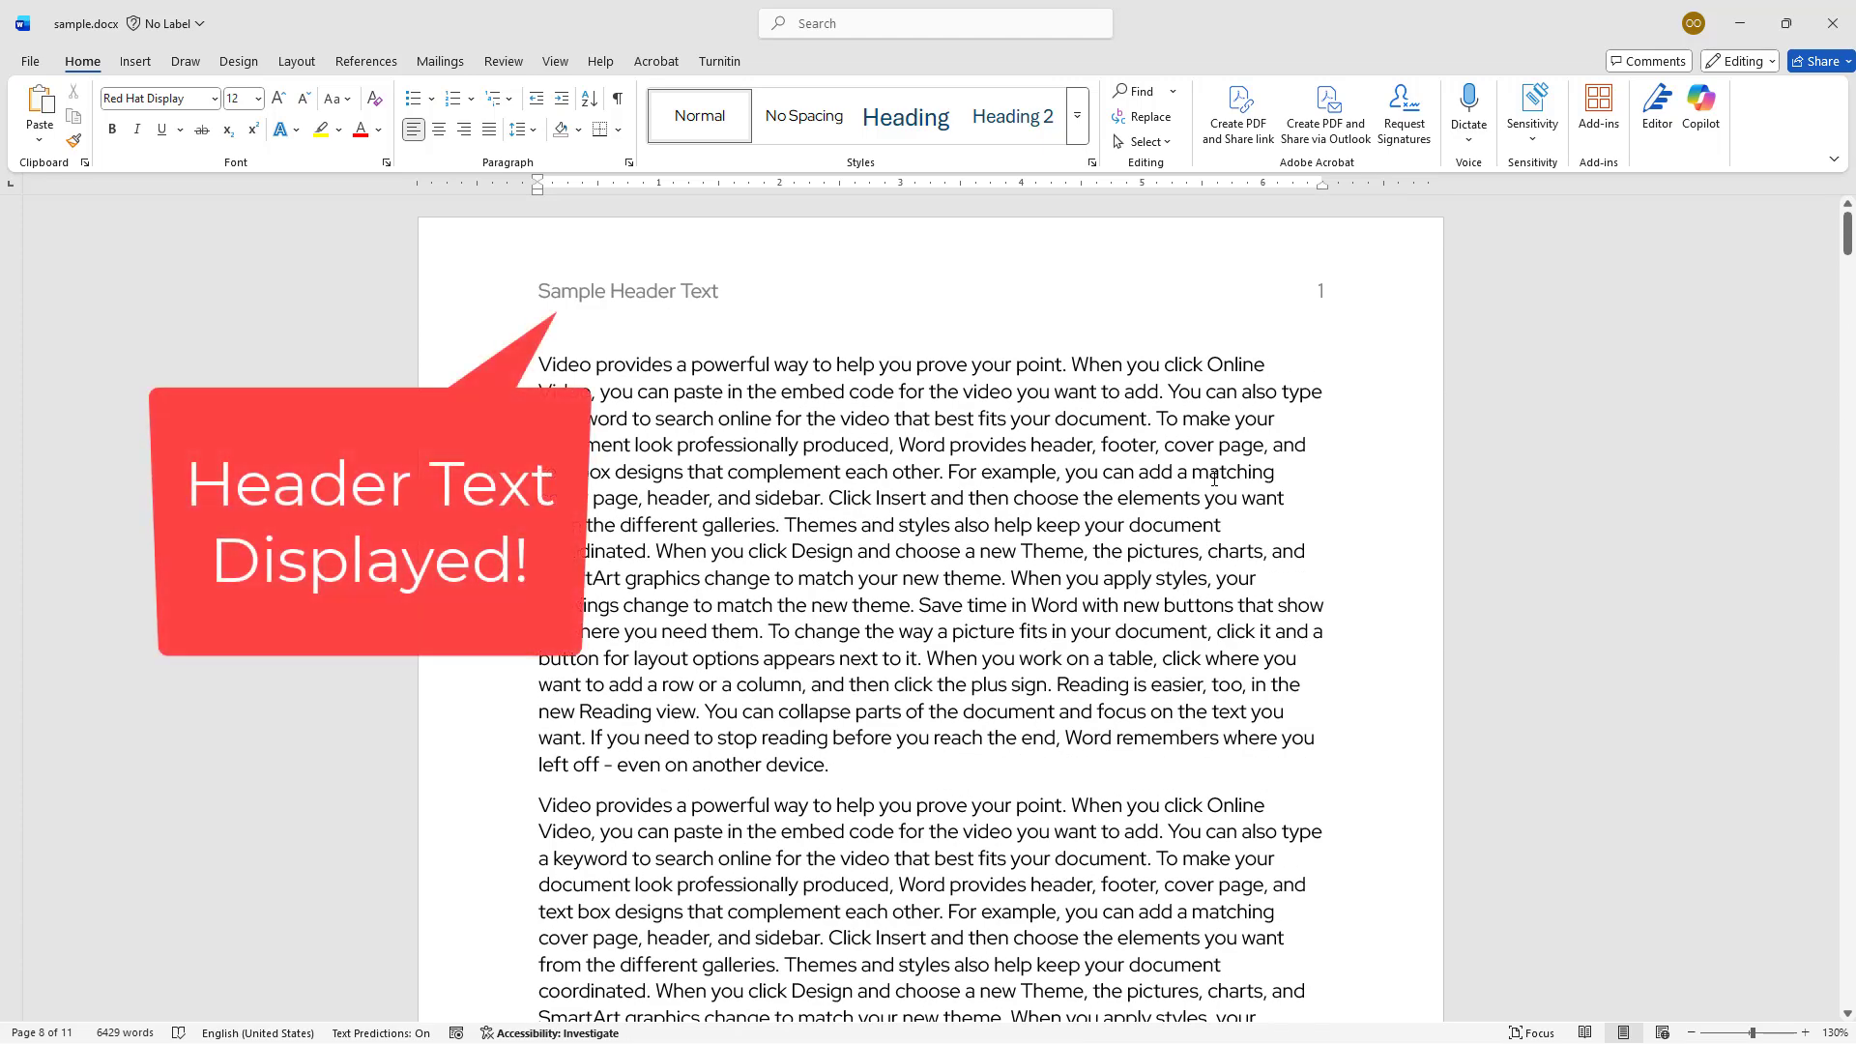
pyautogui.scroll(-5, 1214, 478)
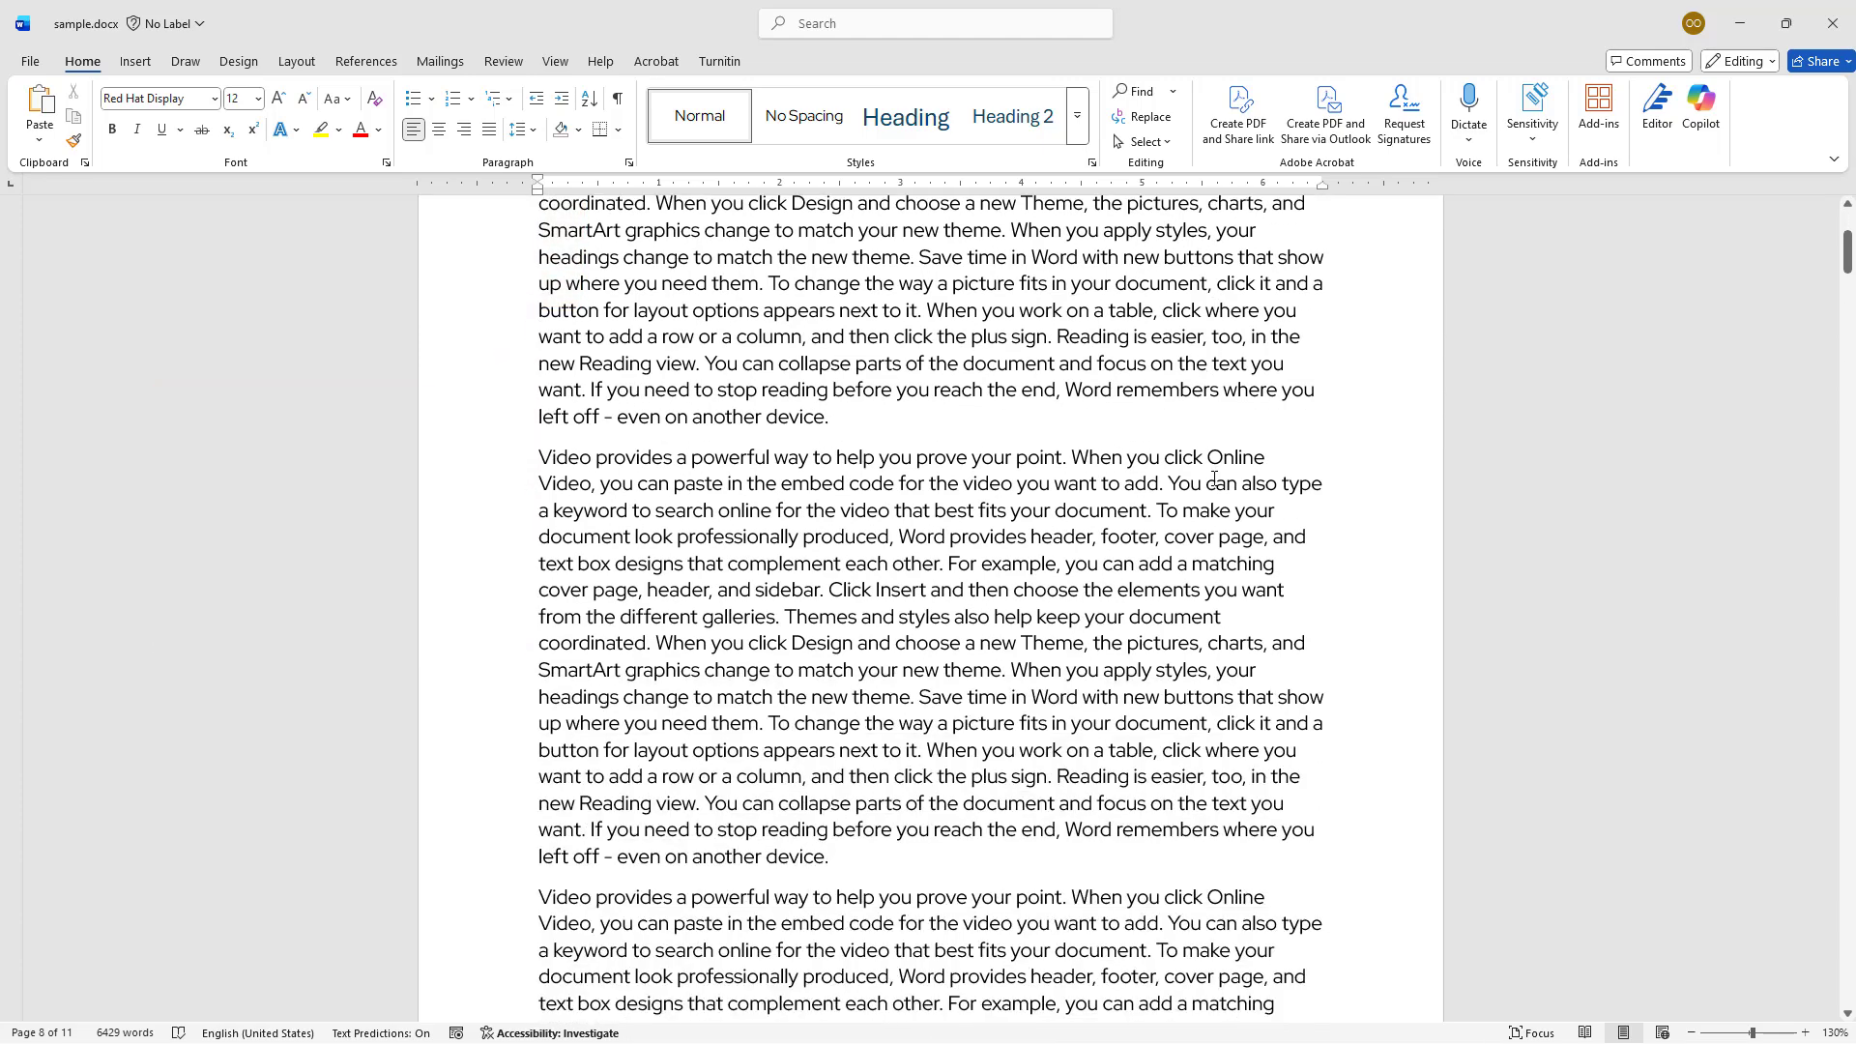
pyautogui.scroll(-10, 1215, 477)
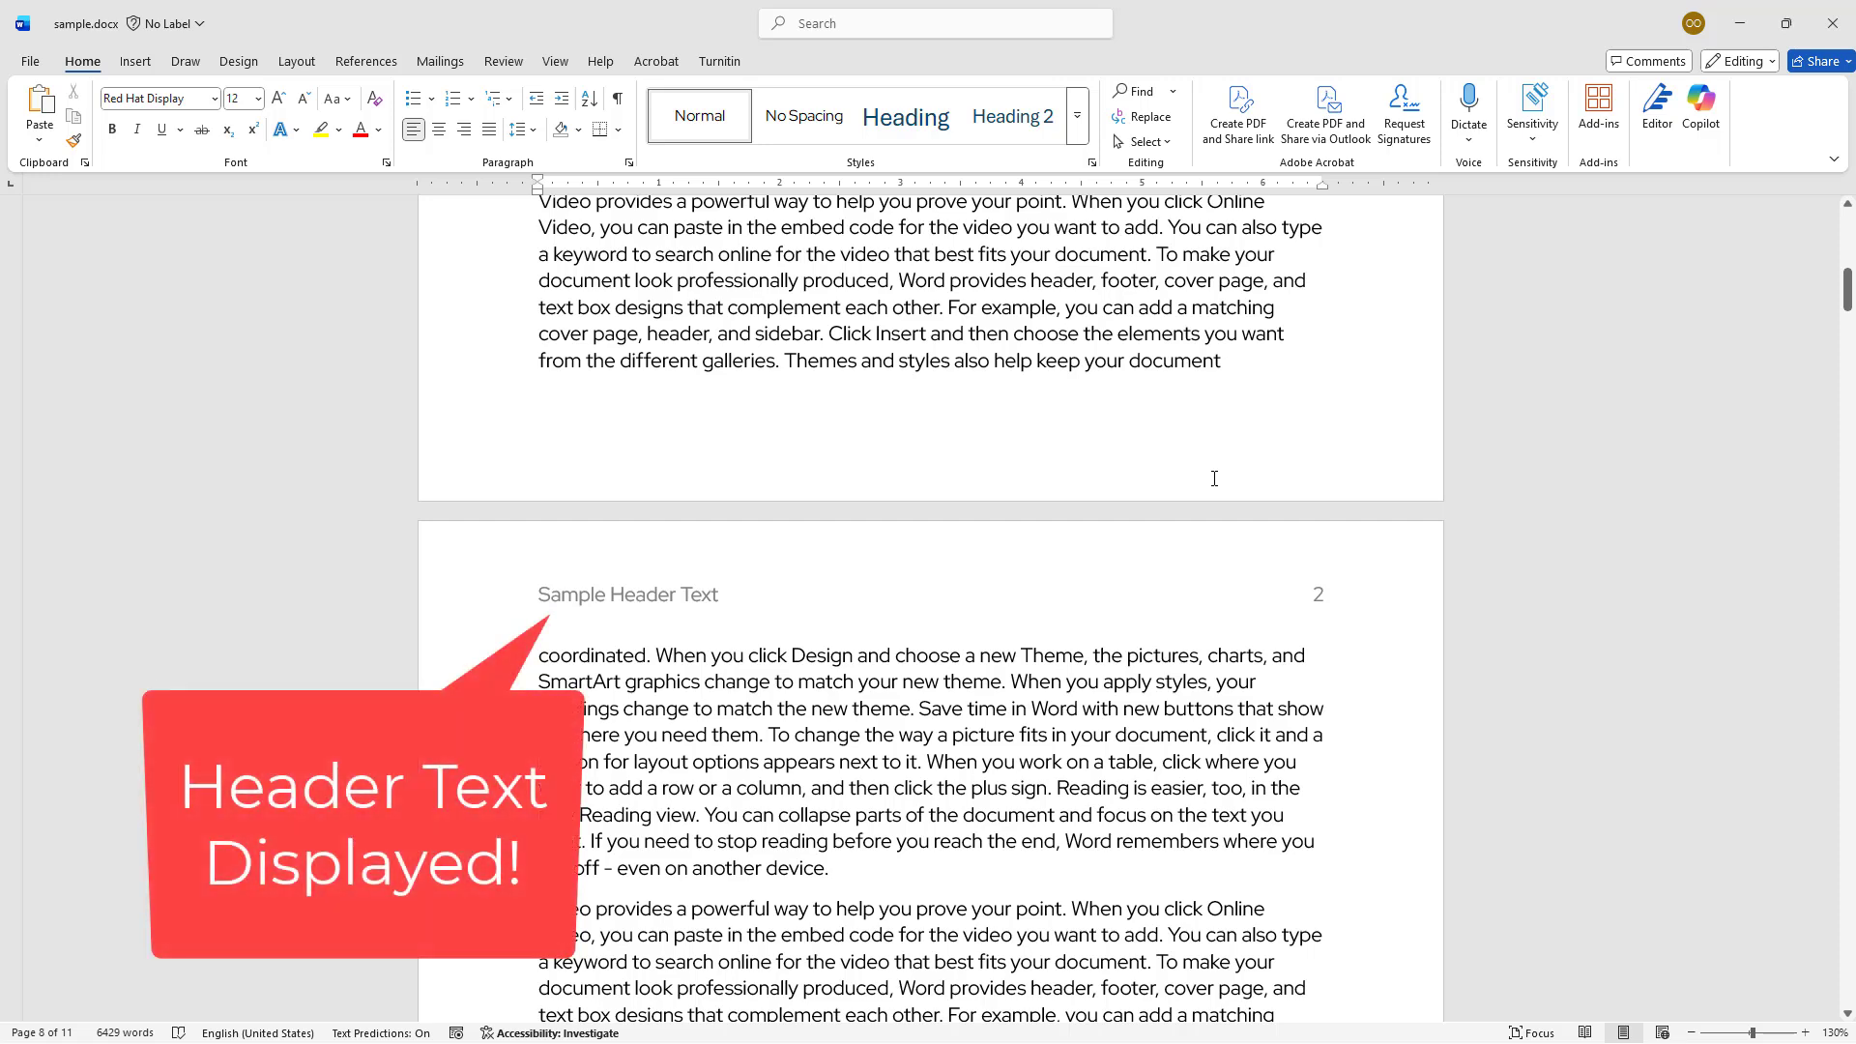
pyautogui.scroll(-20, 1214, 478)
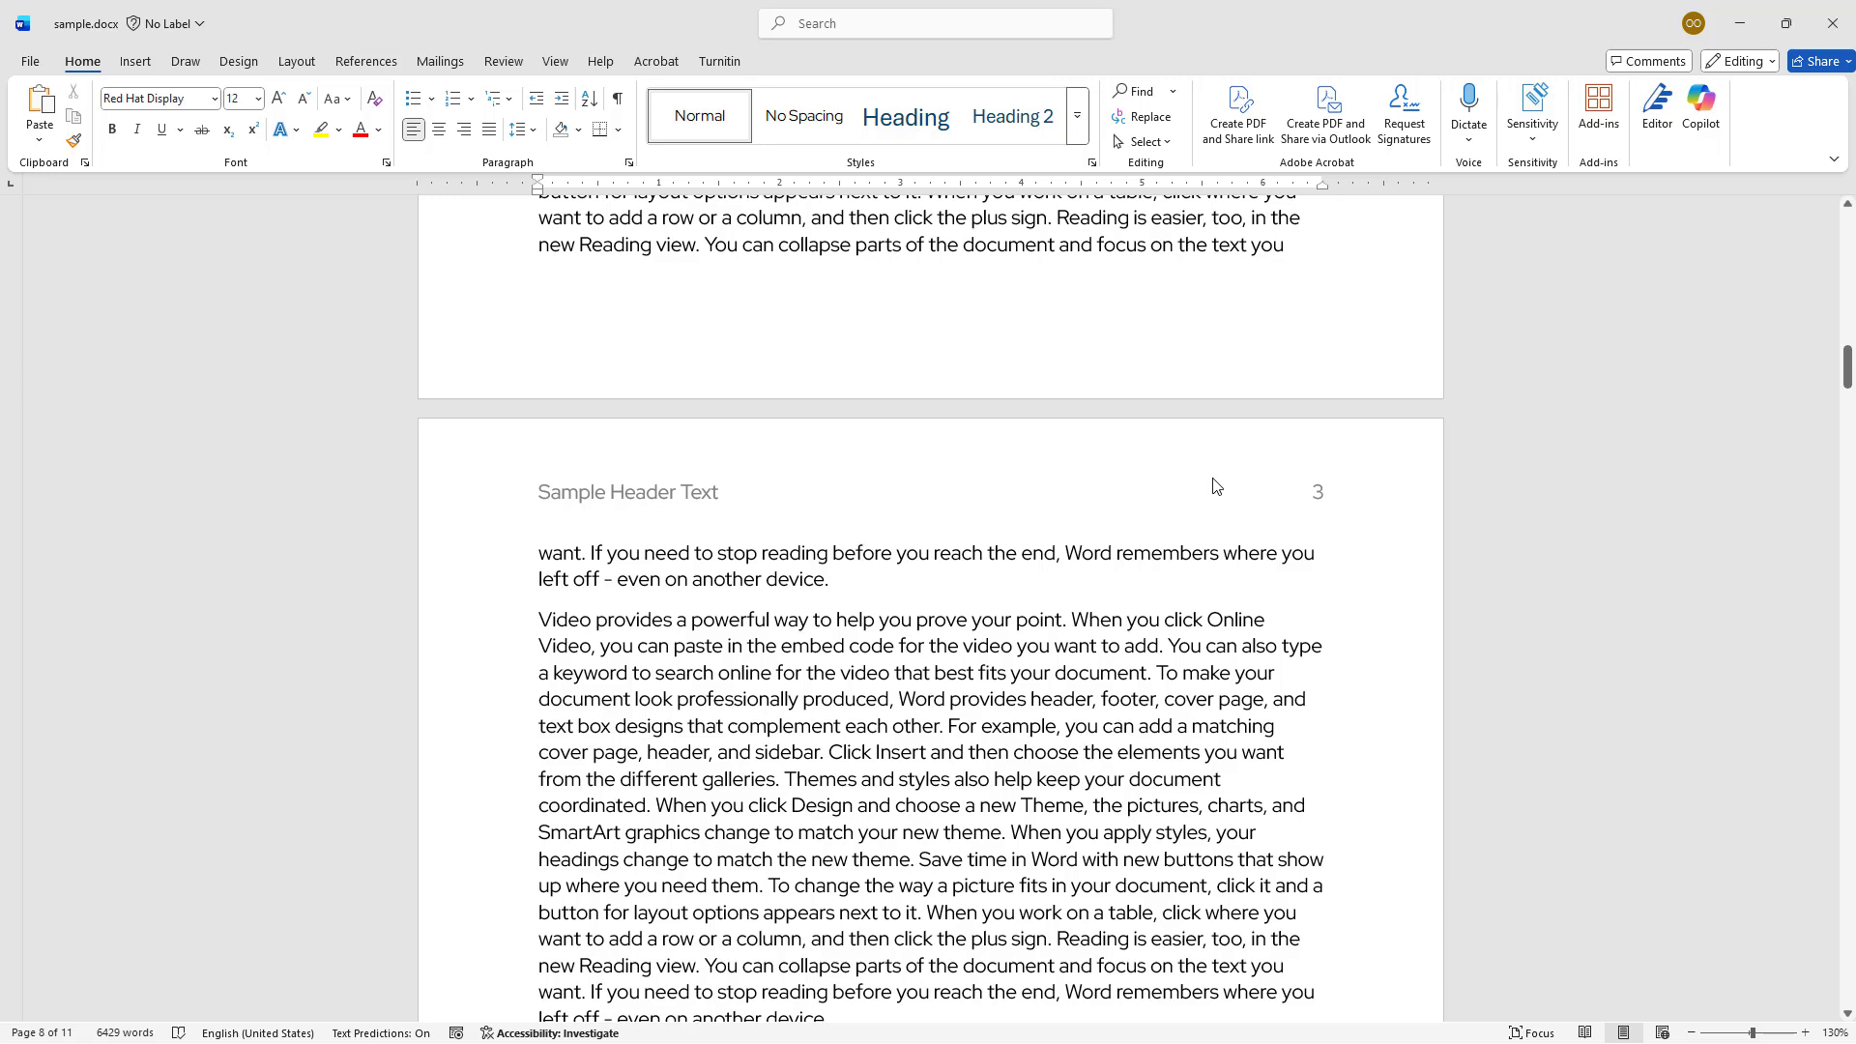
pyautogui.scroll(-20, 1215, 485)
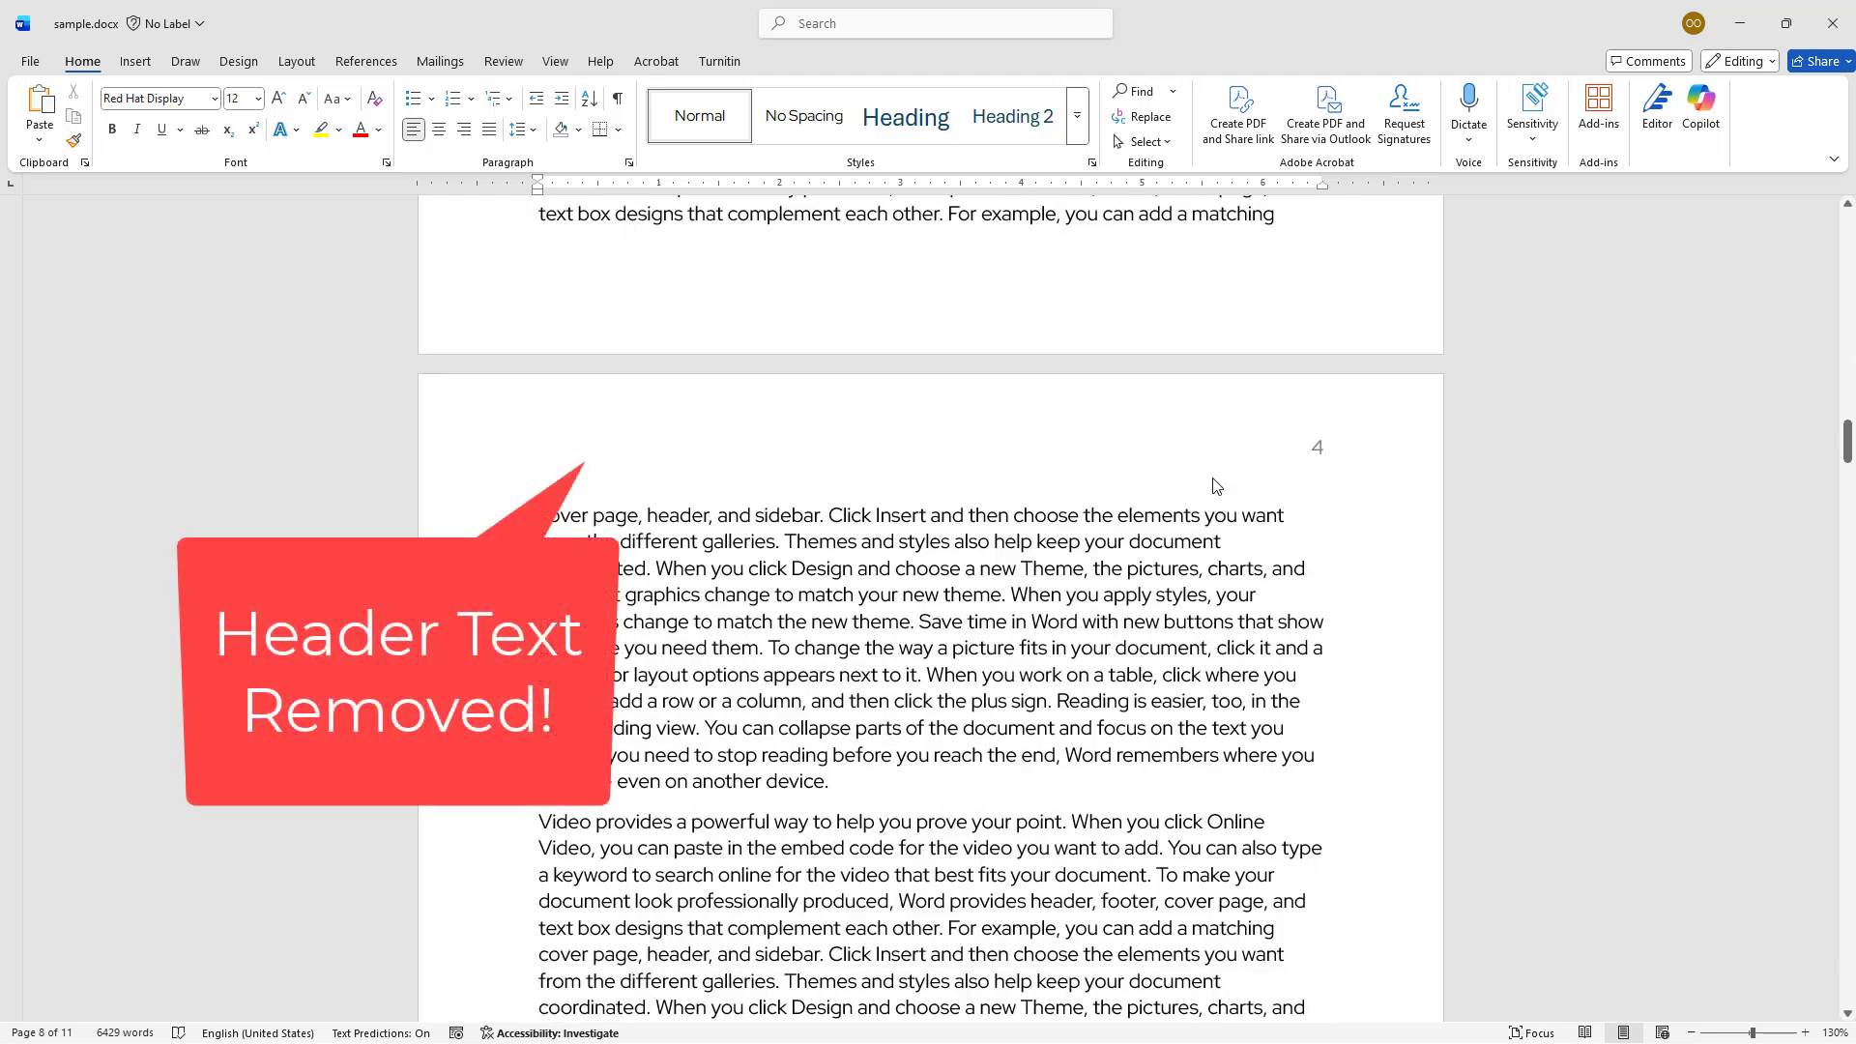
pyautogui.scroll(-18, 1216, 485)
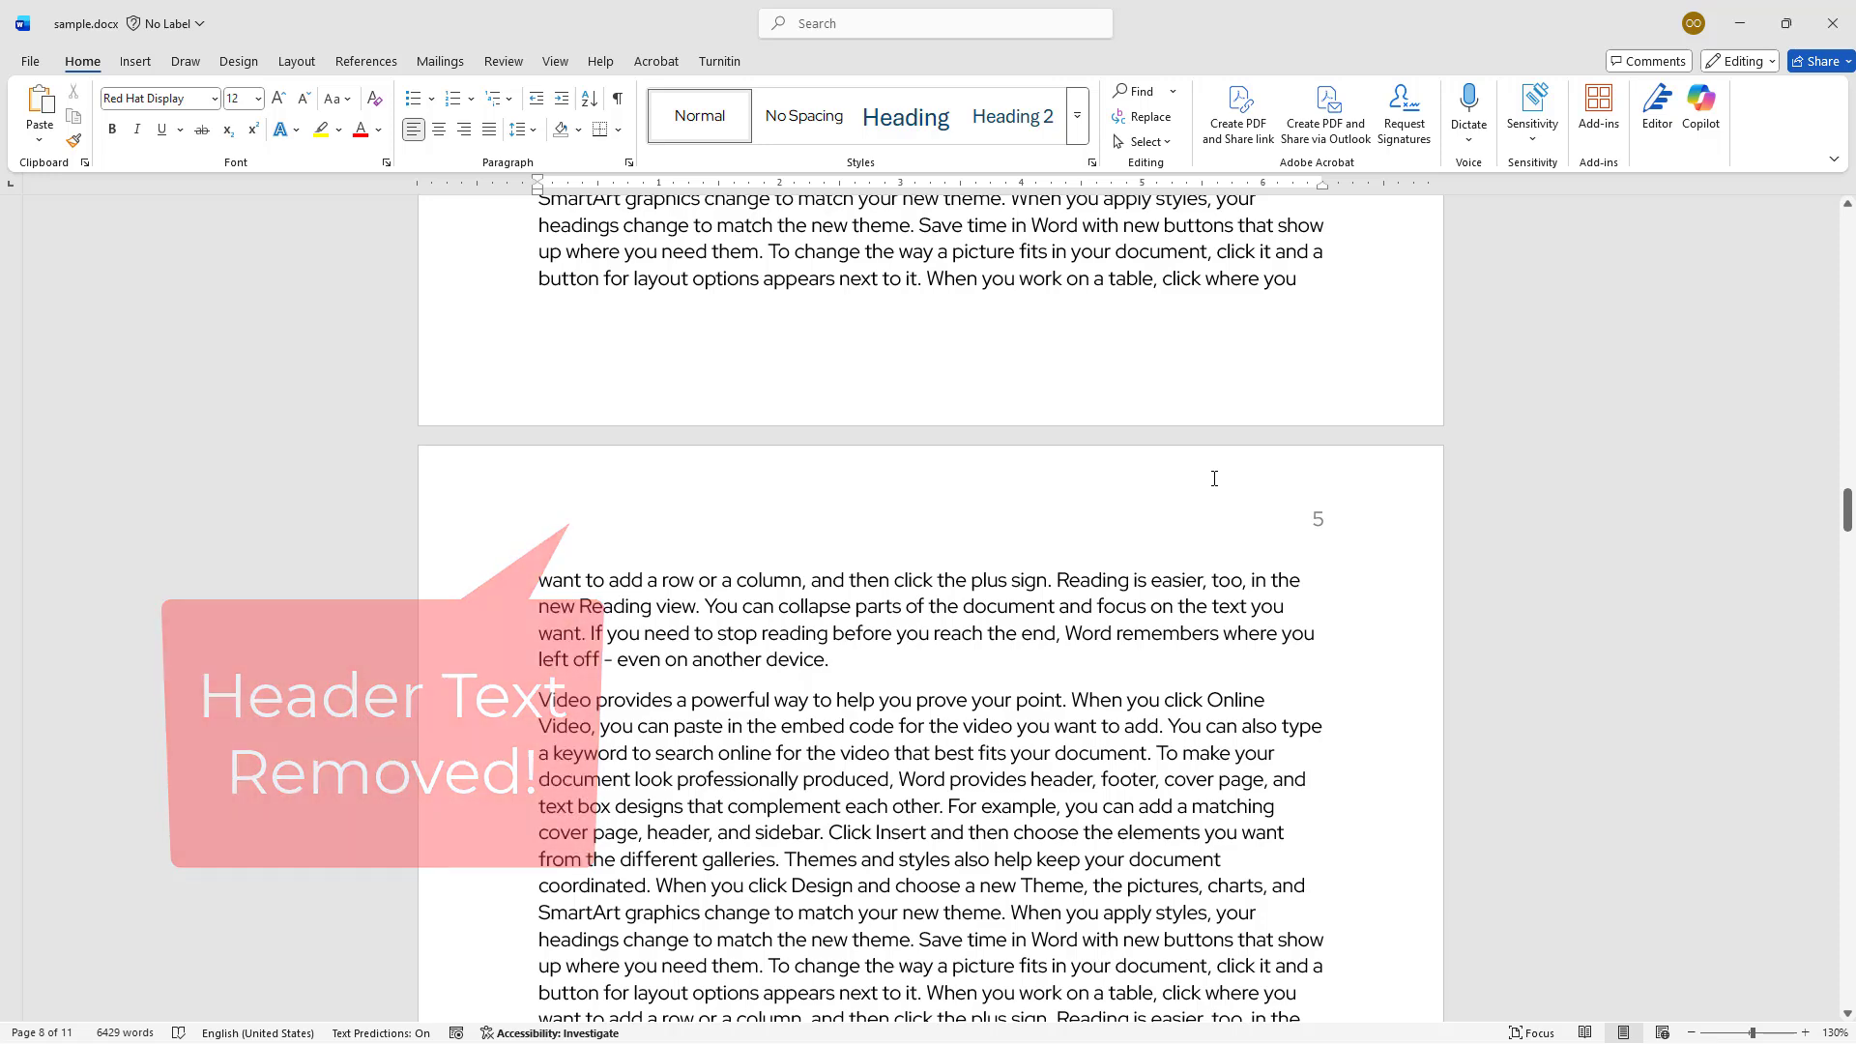
pyautogui.scroll(-18, 1215, 482)
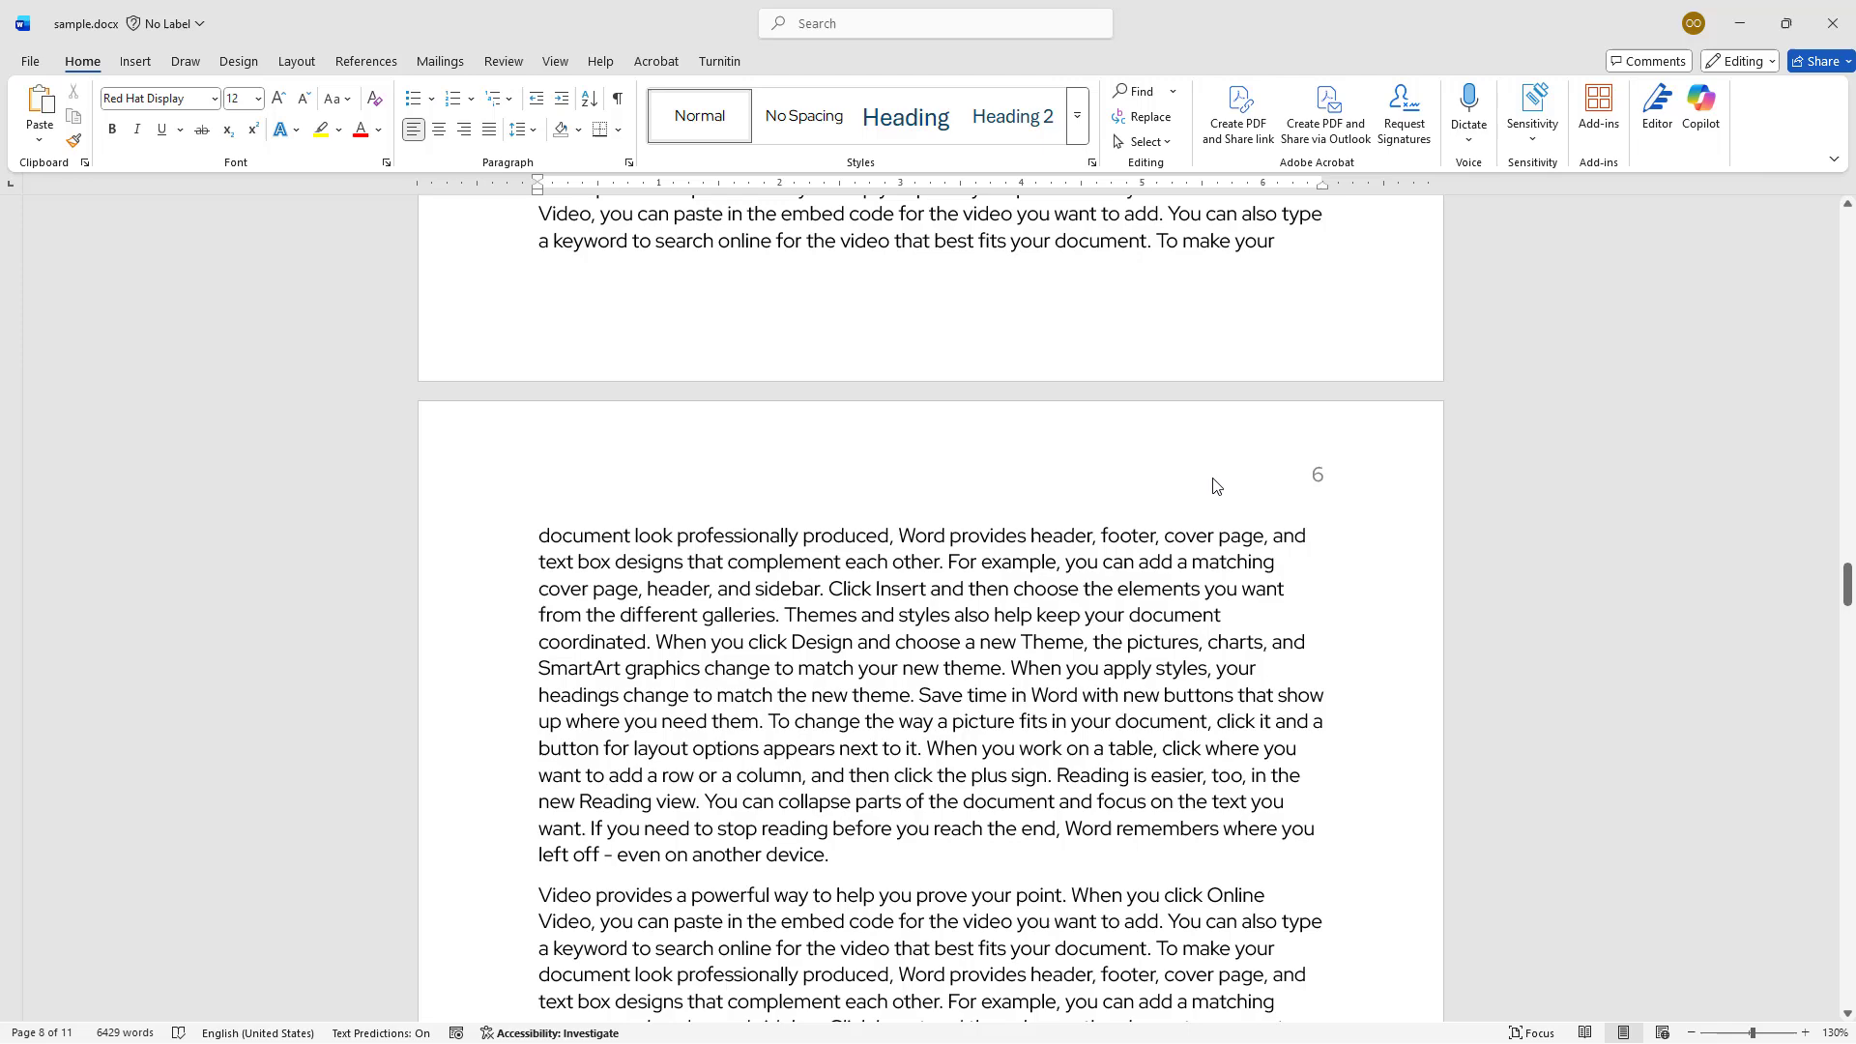
pyautogui.scroll(-15, 1215, 485)
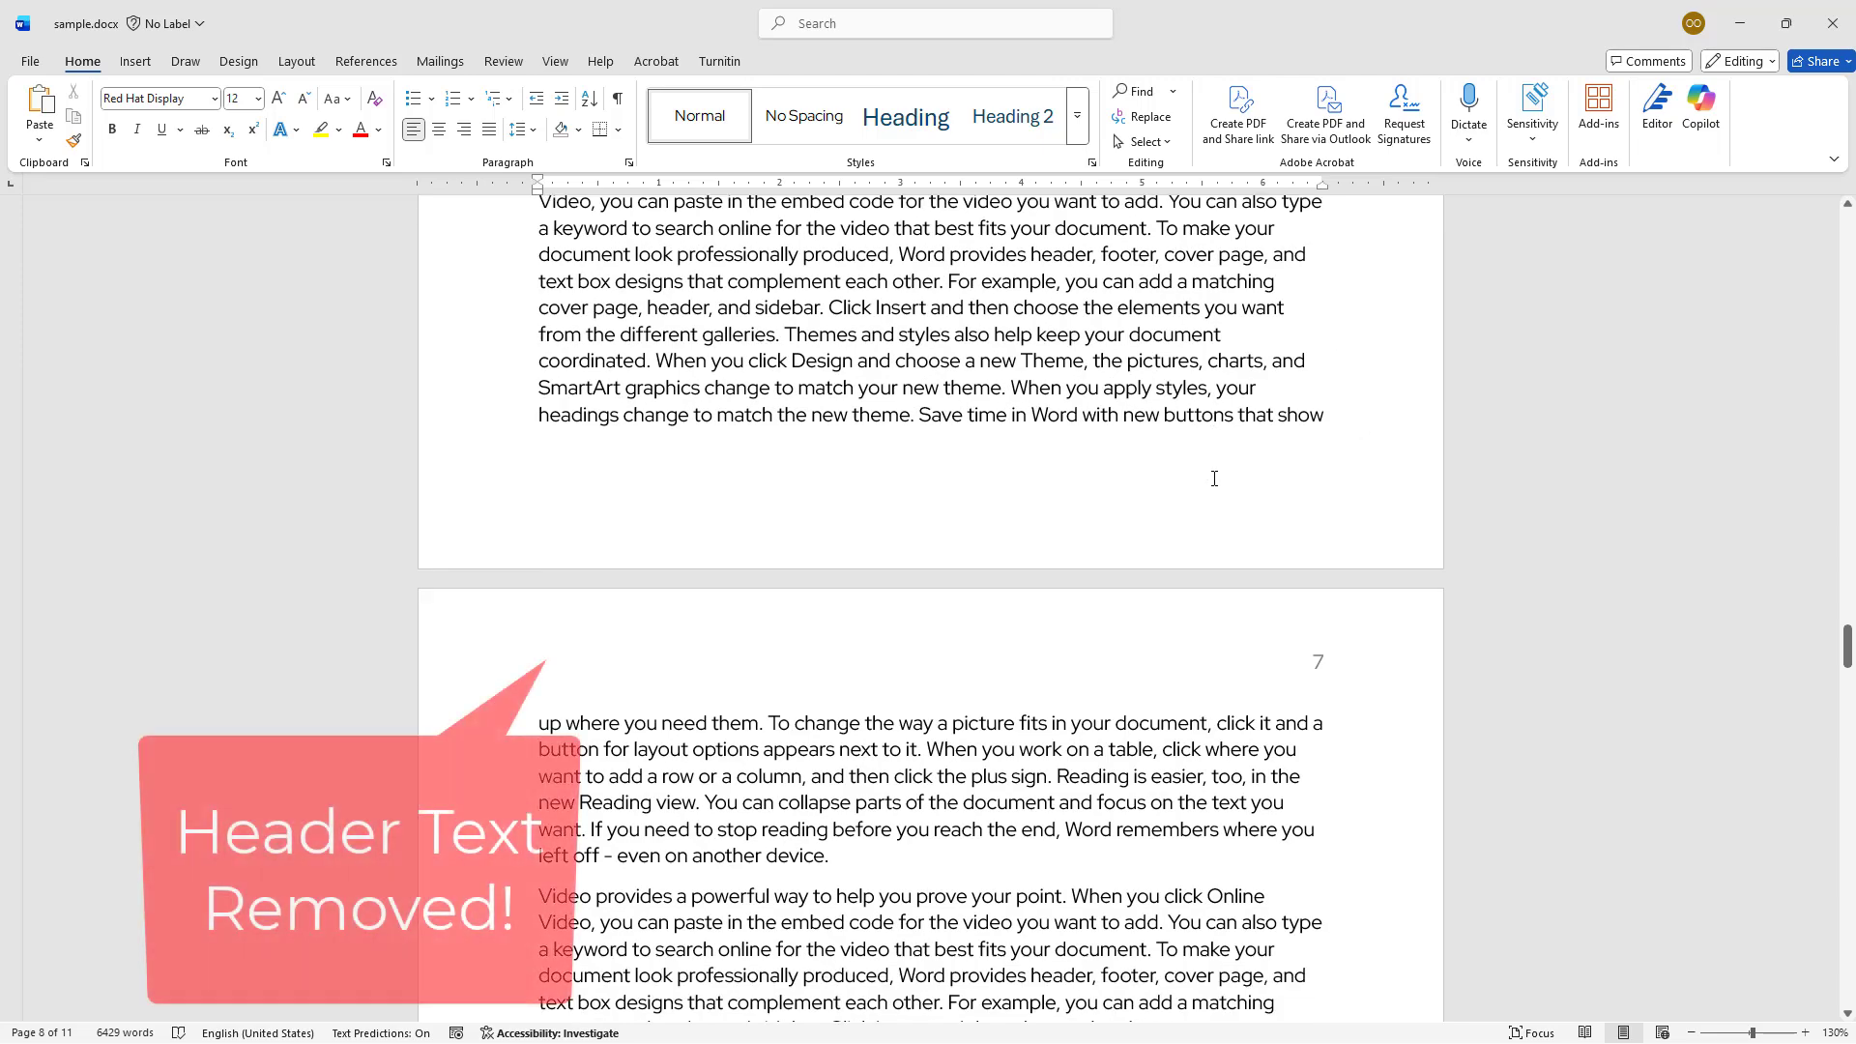
pyautogui.scroll(-6, 1214, 478)
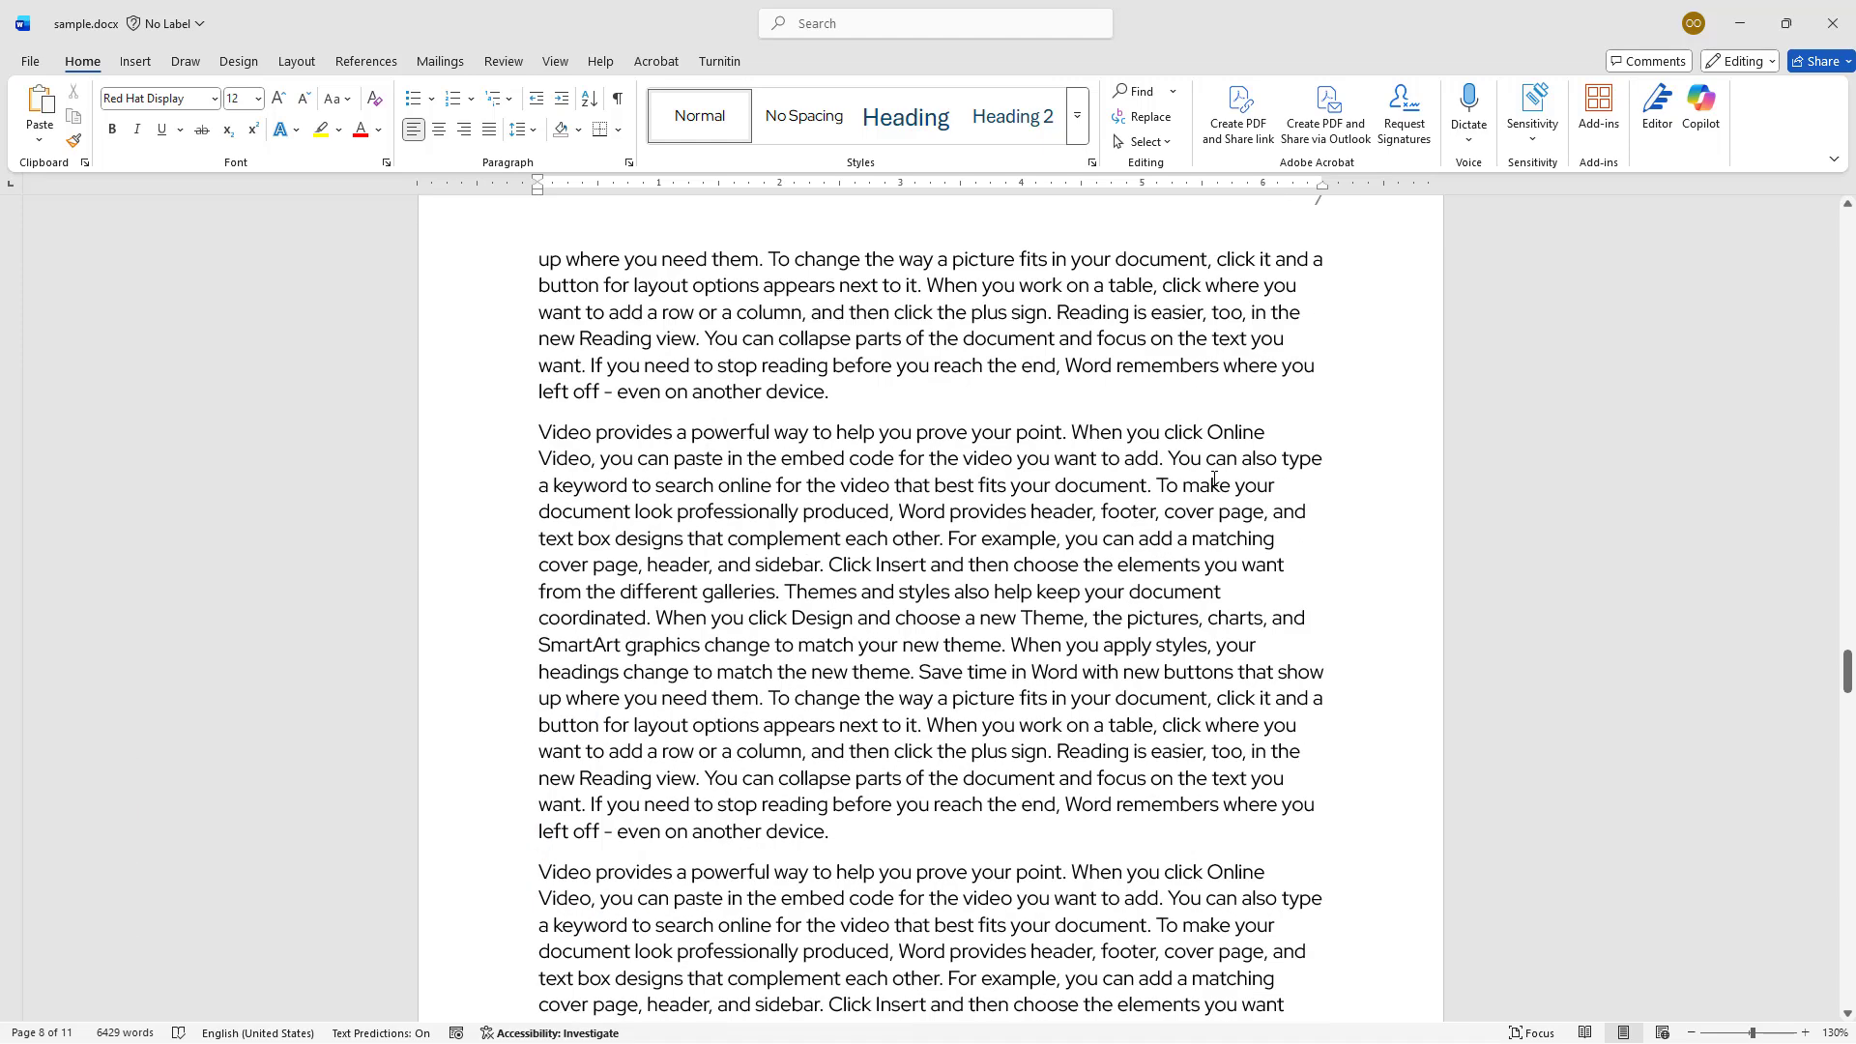
pyautogui.scroll(-6, 1215, 479)
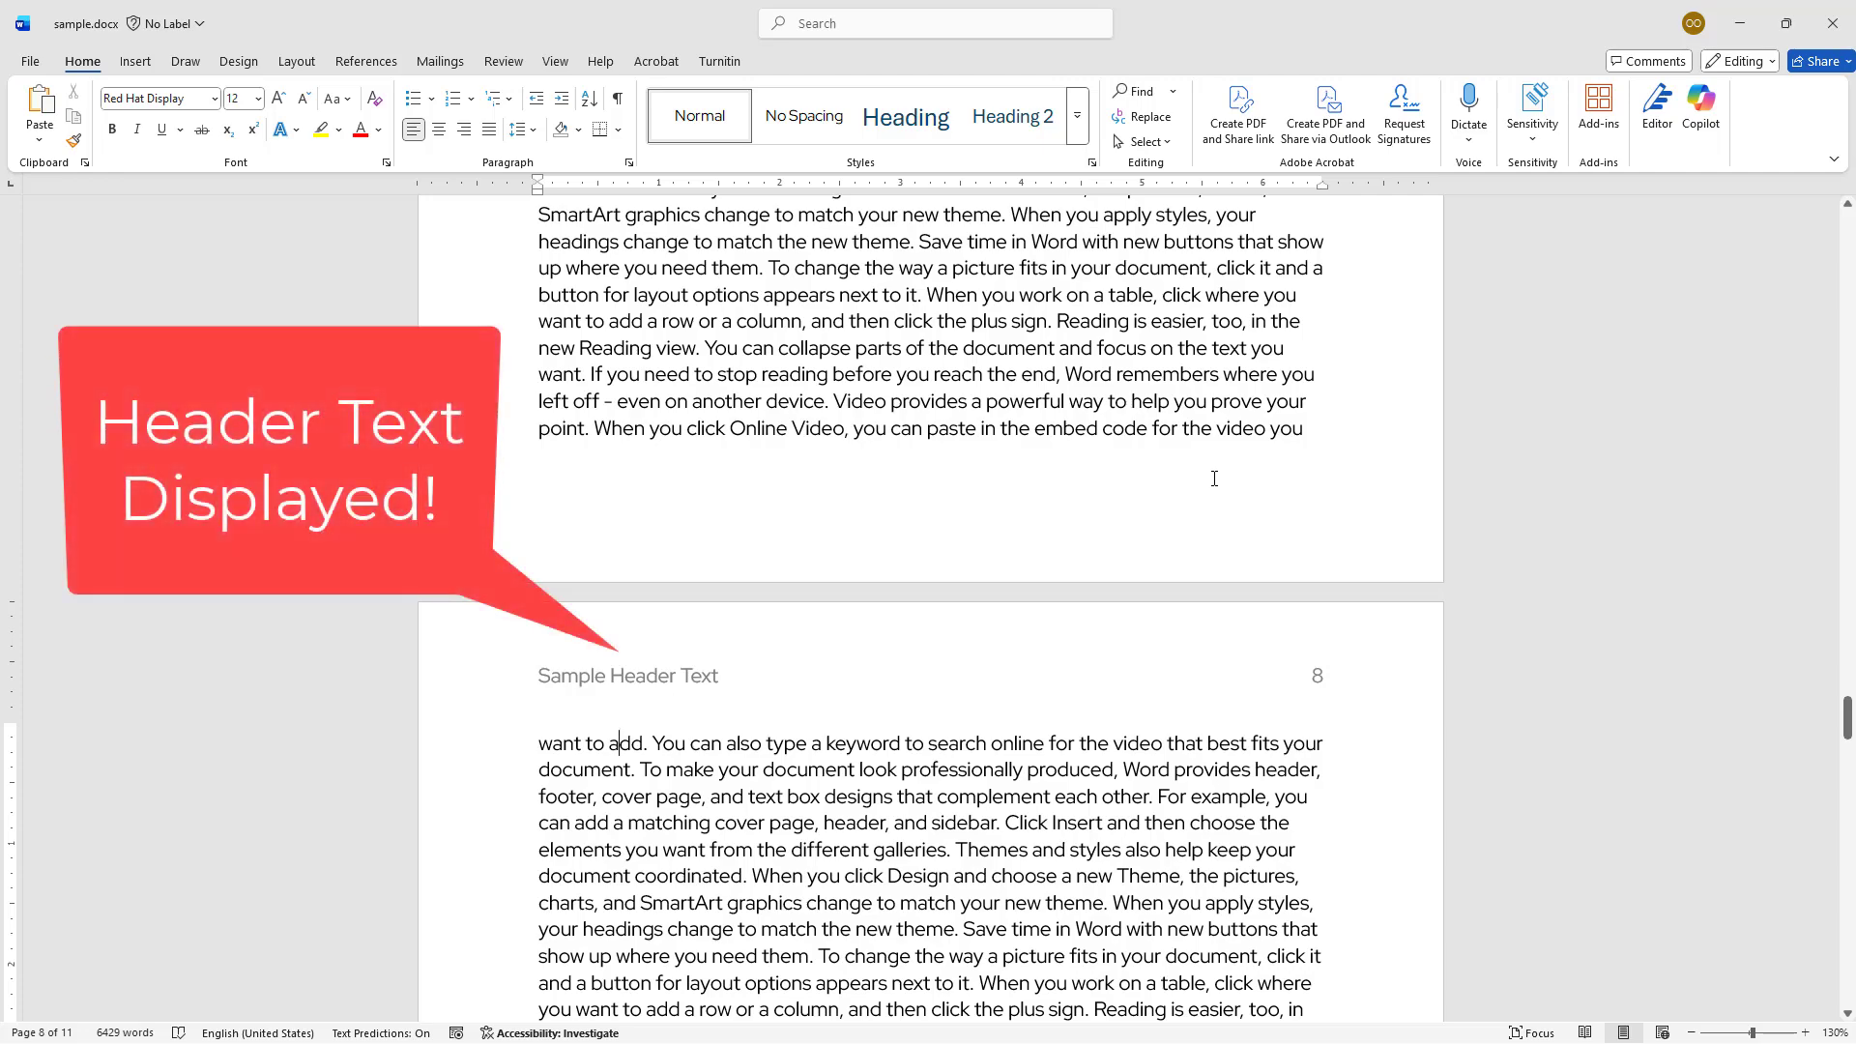
pyautogui.scroll(-20, 1215, 478)
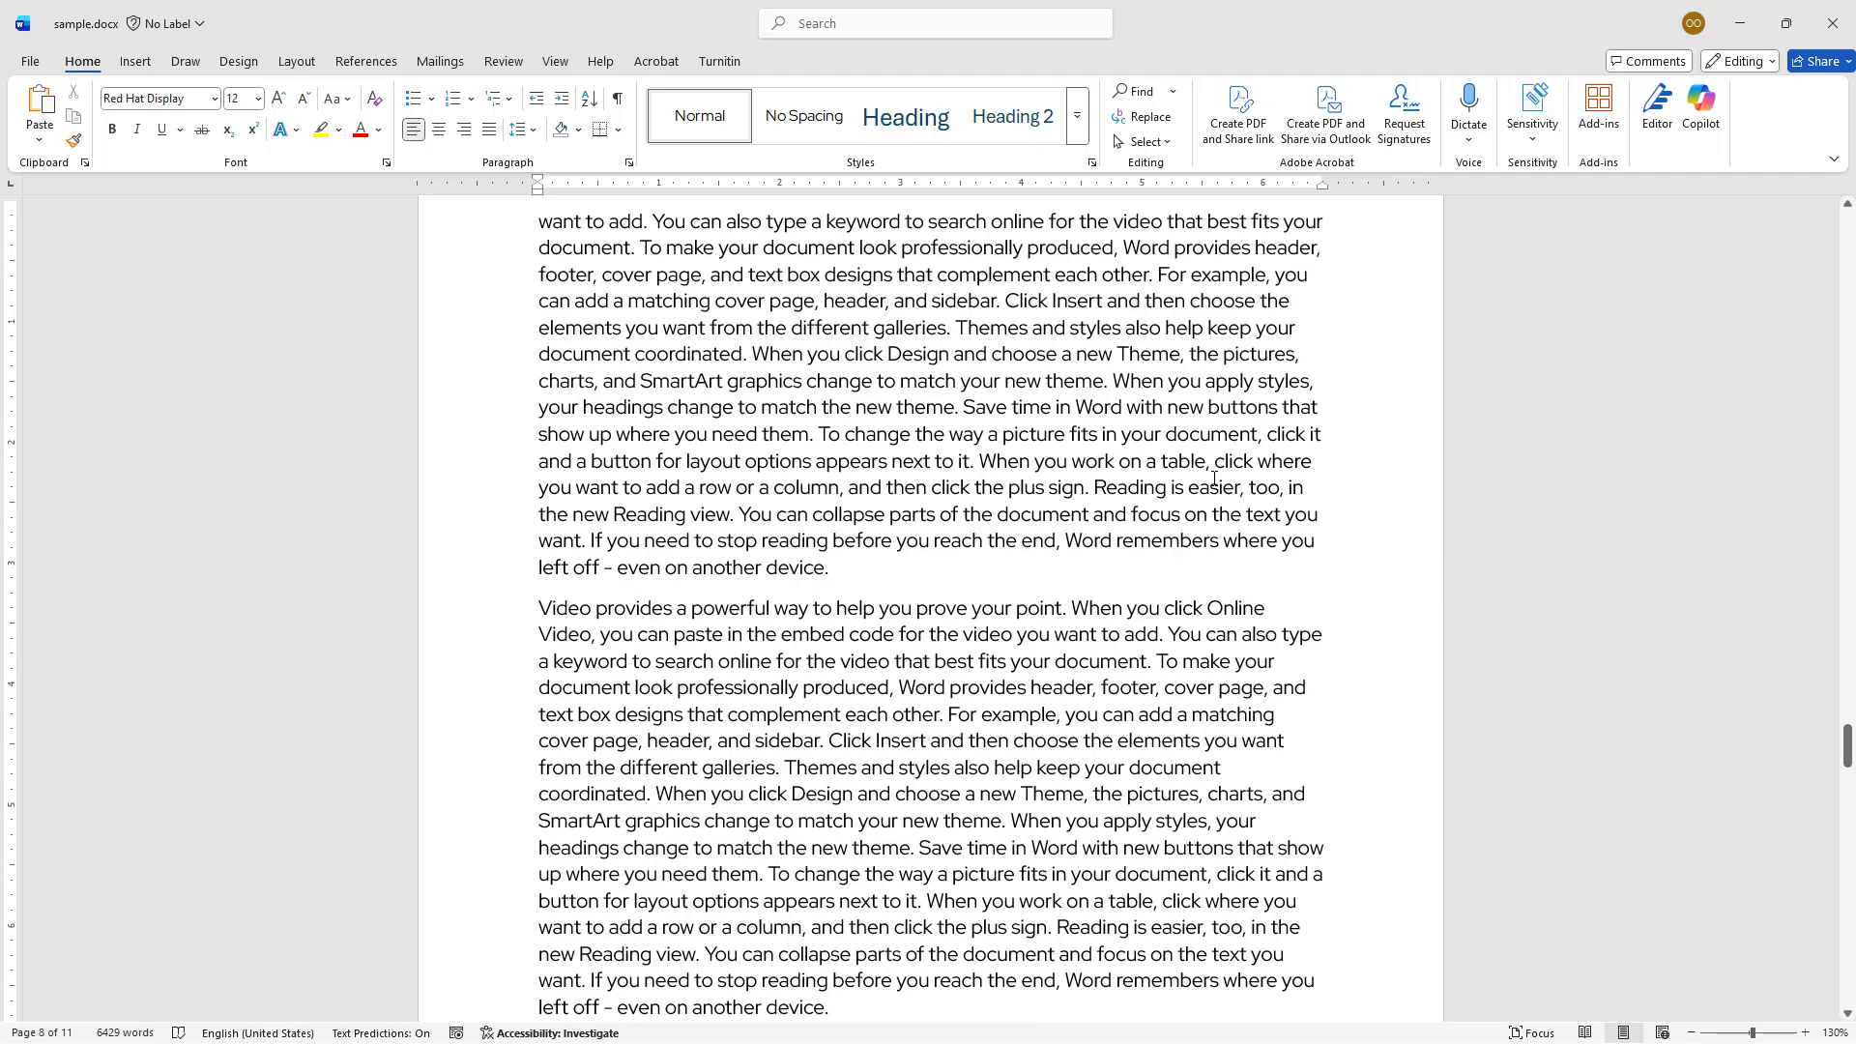
pyautogui.scroll(-12, 1214, 479)
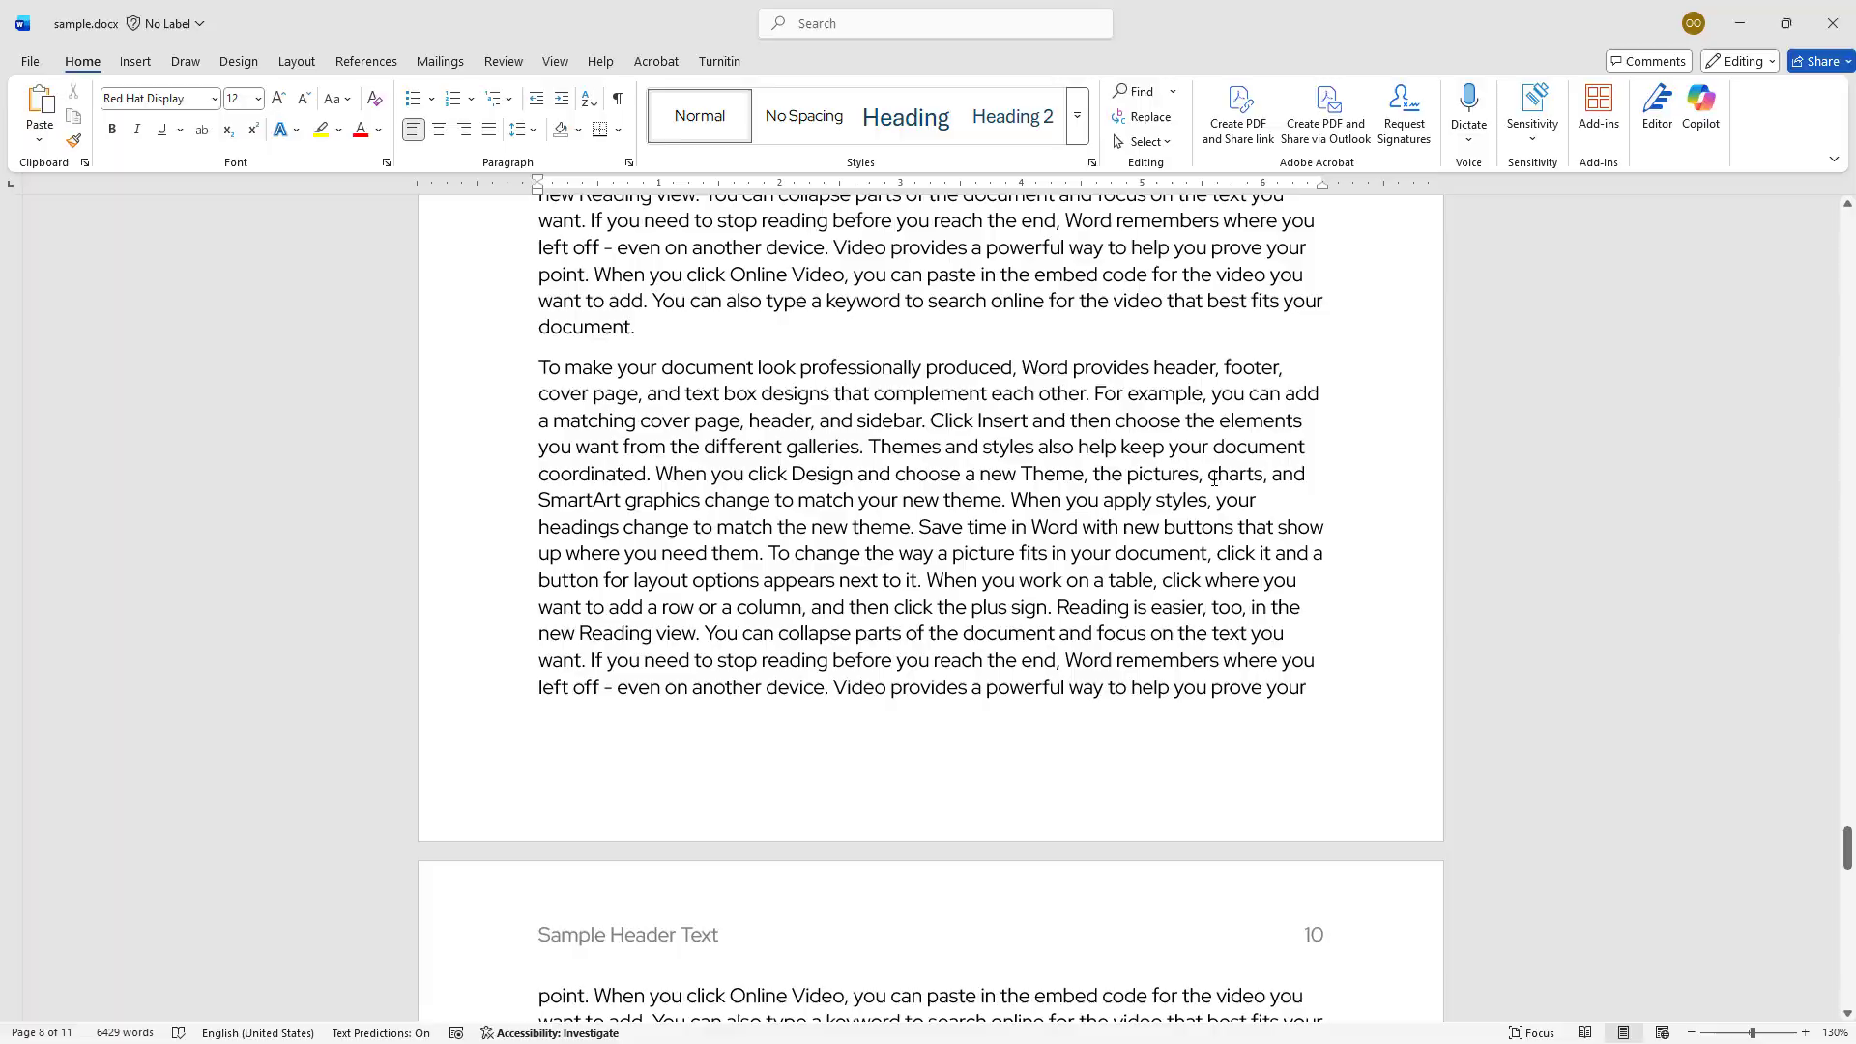